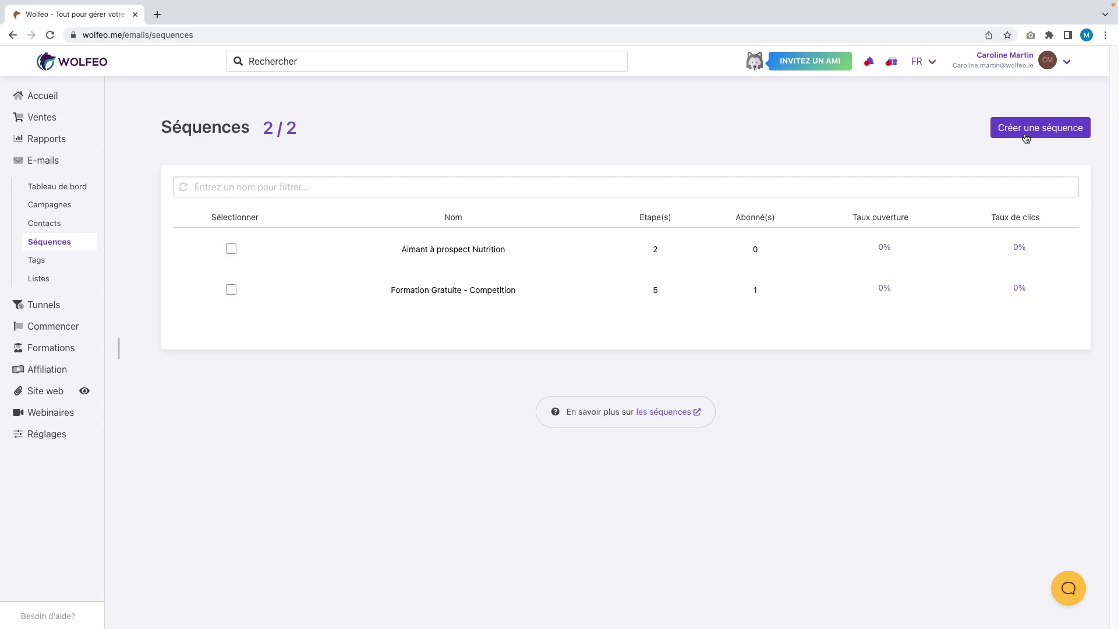
Create a new email sequence, name it "séquence de bienvenue" and save it
click(1026, 134)
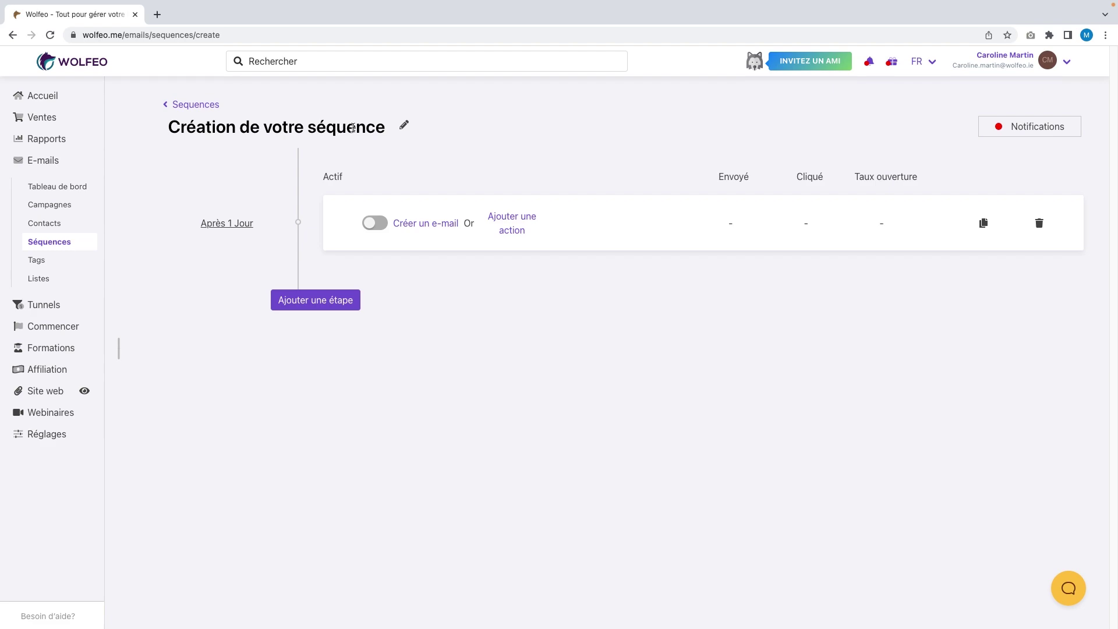
click(383, 130)
key(BackSpace)
key(BackSpace)
key(BackSpace)
key(BackSpace)
key(BackSpace)
key(BackSpace)
key(BackSpace)
key(BackSpace)
key(BackSpace)
key(BackSpace)
key(BackSpace)
key(BackSpace)
key(BackSpace)
key(BackSpace)
key(BackSpace)
key(BackSpace)
key(BackSpace)
key(BackSpace)
key(BackSpace)
key(BackSpace)
key(BackSpace)
key(BackSpace)
key(BackSpace)
key(BackSpace)
key(BackSpace)
key(BackSpace)
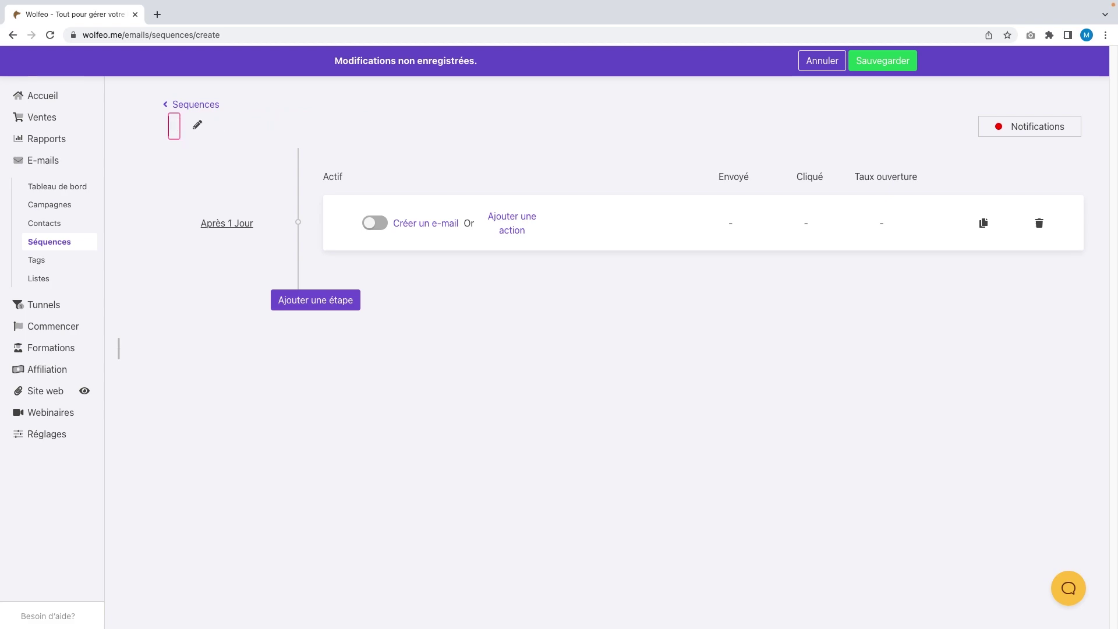
text(séquen)
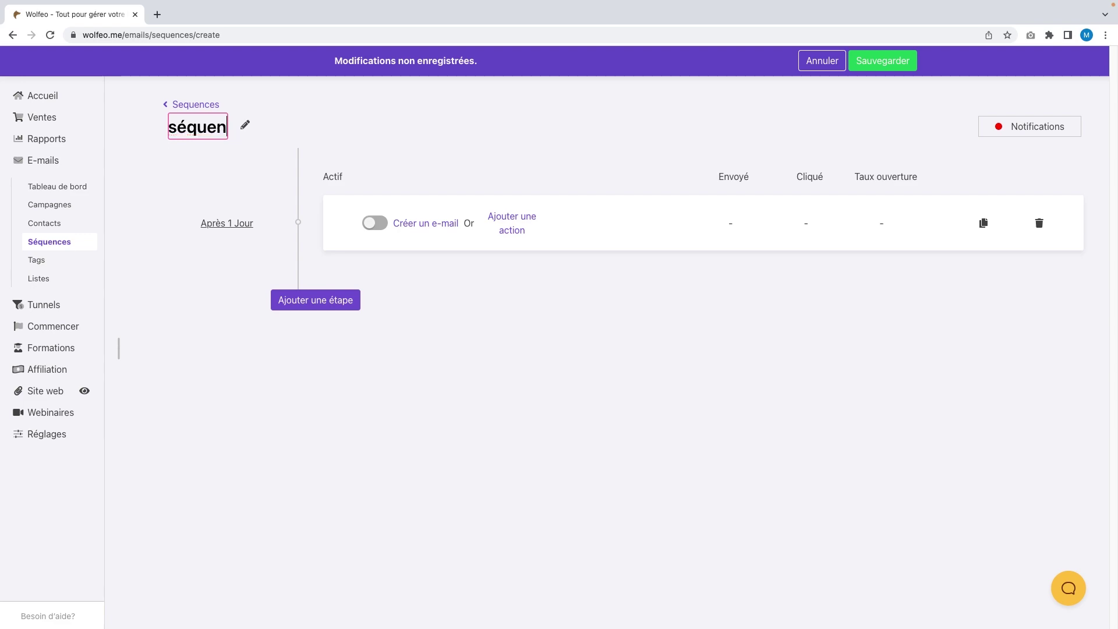
text(ce de )
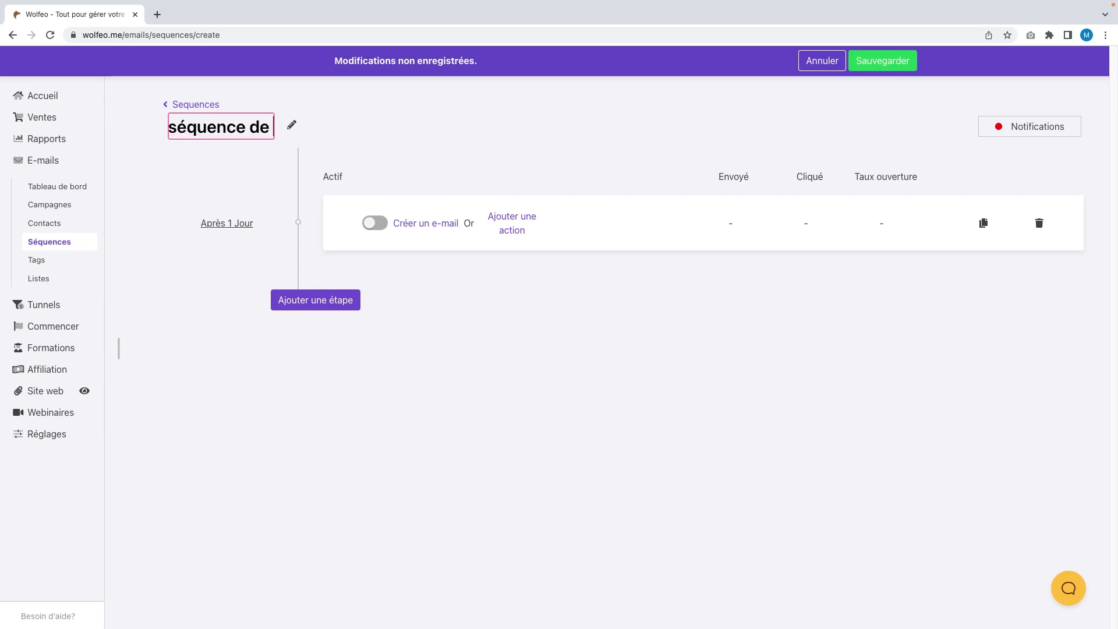
text(bienvenue)
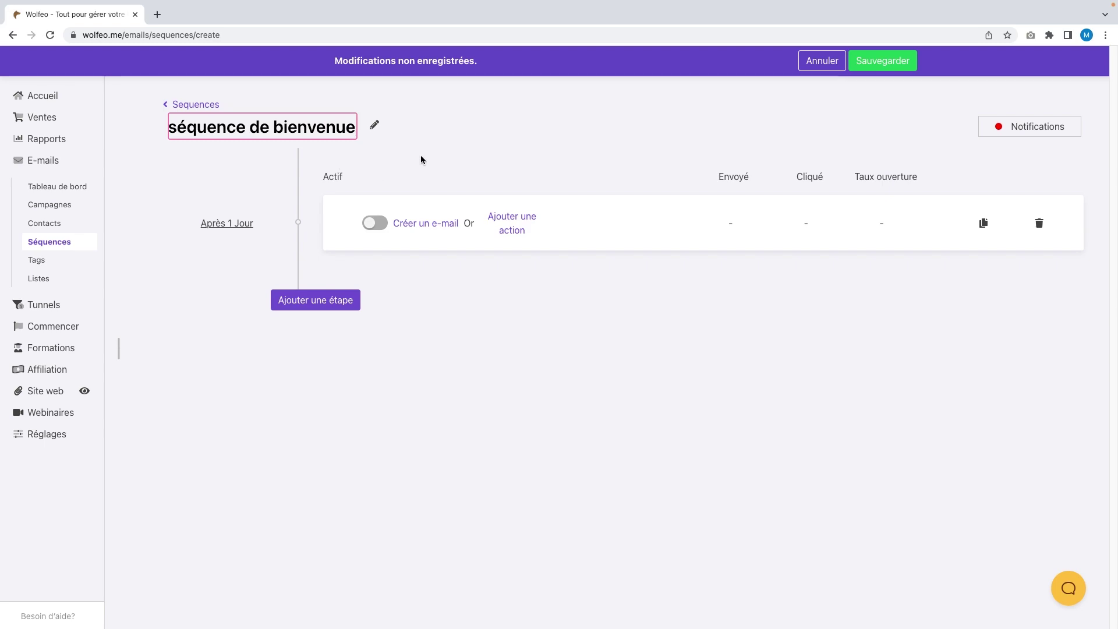
click(876, 72)
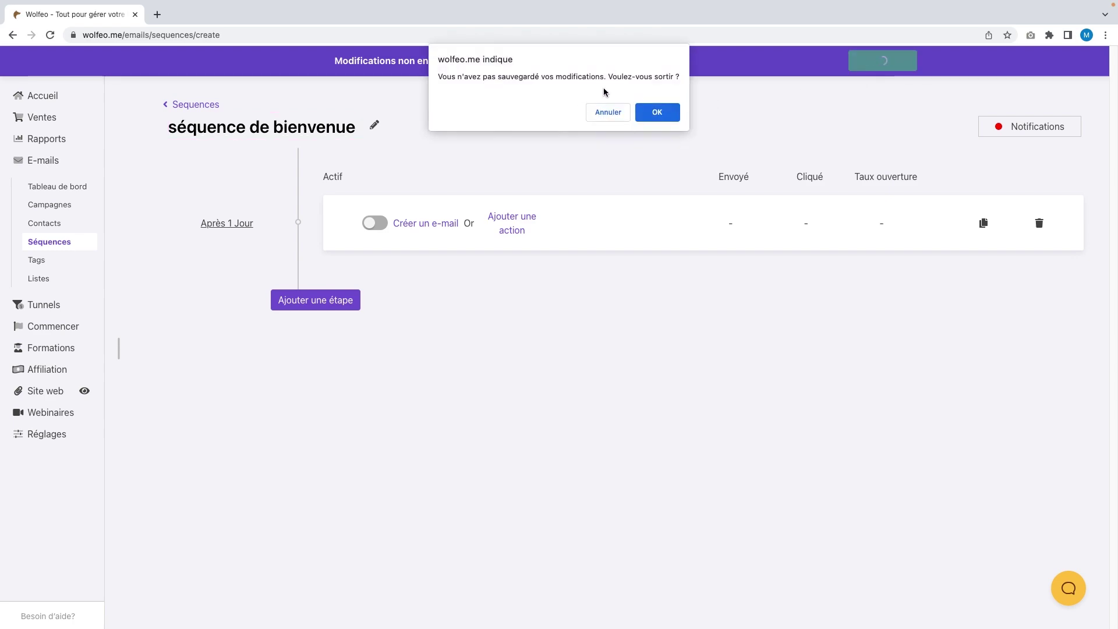
click(665, 110)
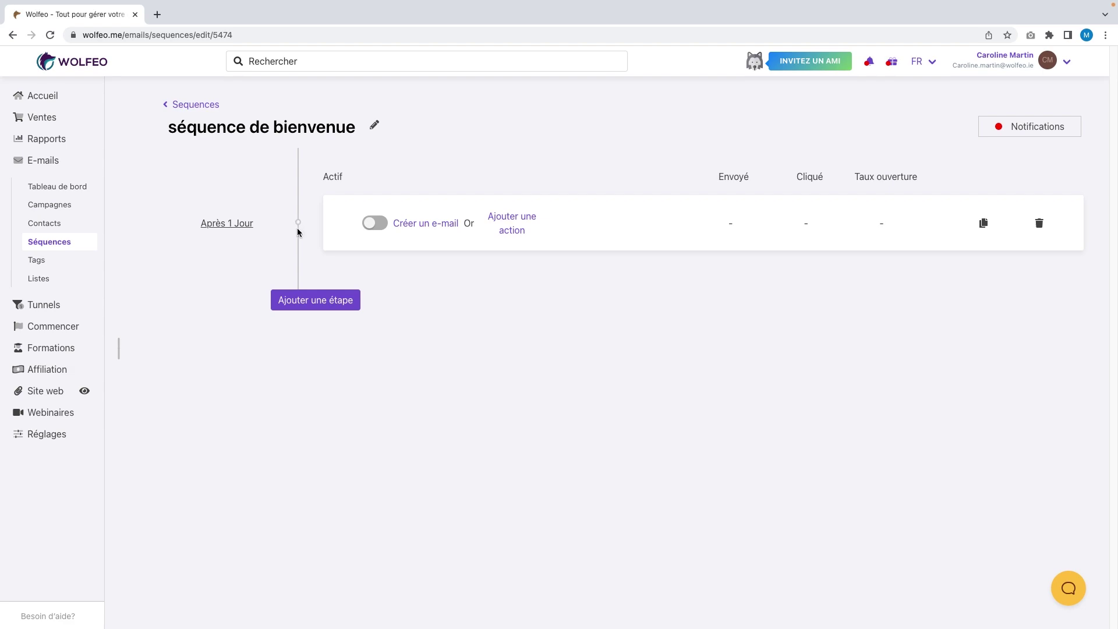
Set the first step's execution time to "Maintenant" and save the sequence
click(225, 224)
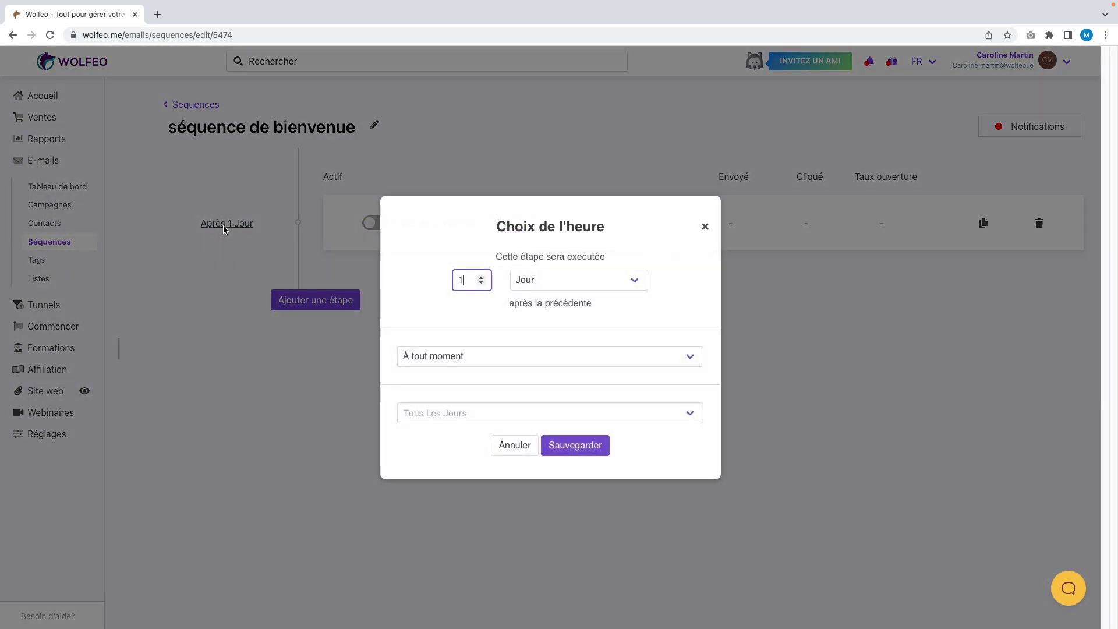
click(537, 285)
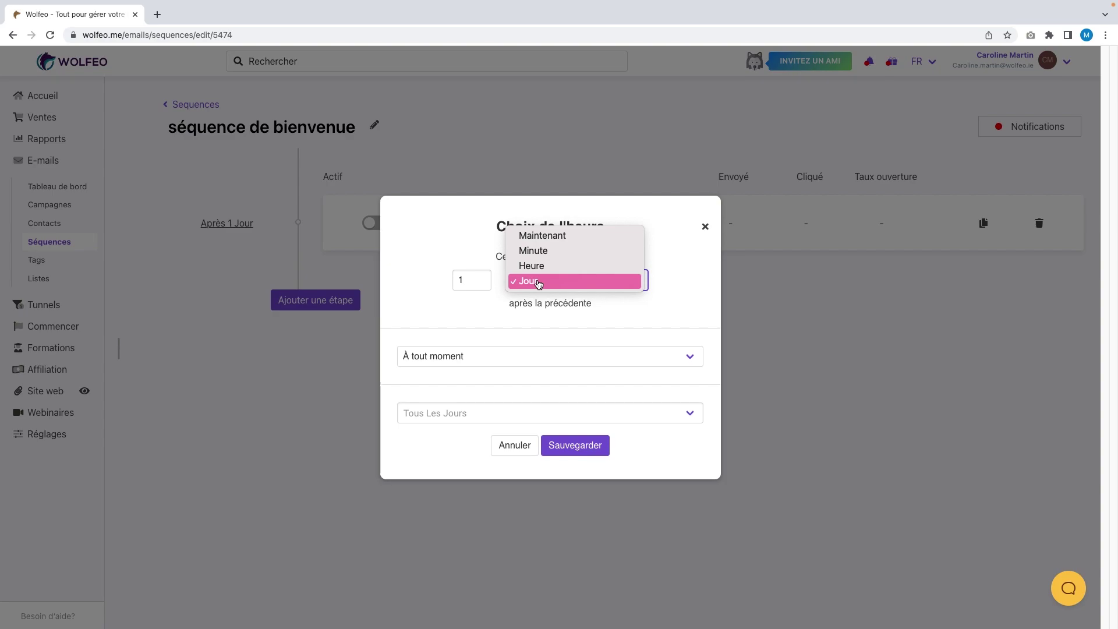
click(548, 235)
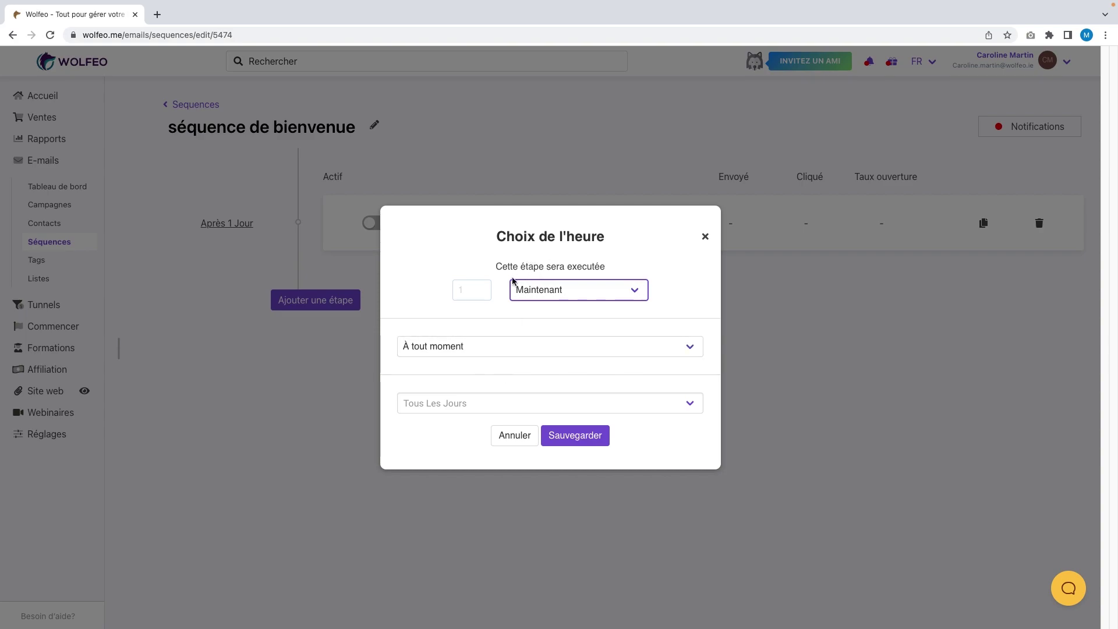
click(569, 438)
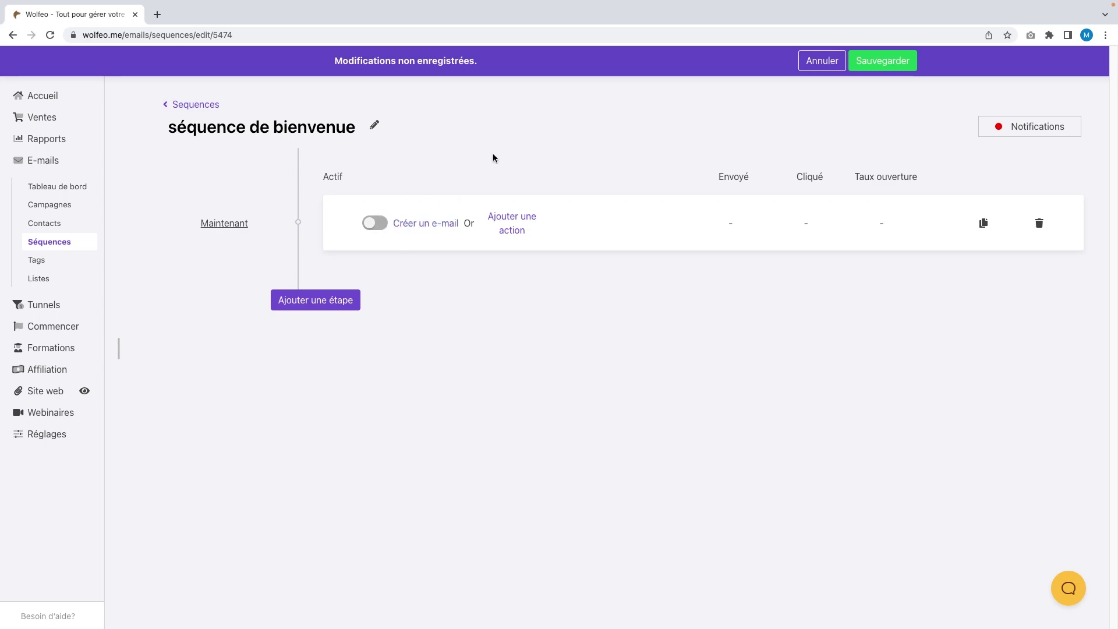
click(891, 64)
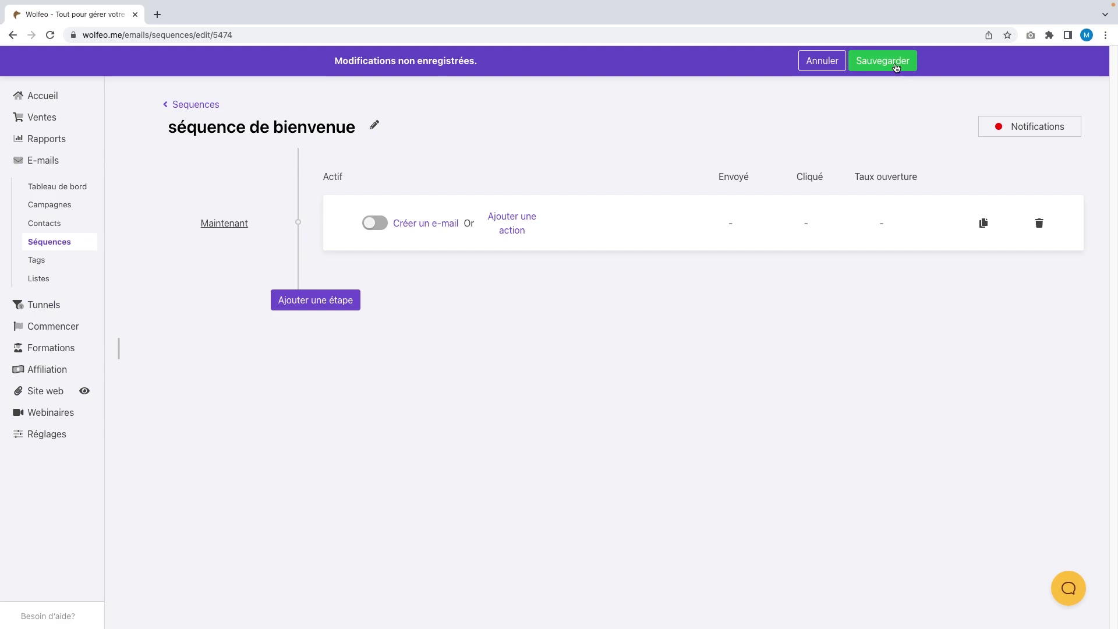
Create an email for the first step, named "Email 1" with the subject "Bienvenue"
click(417, 224)
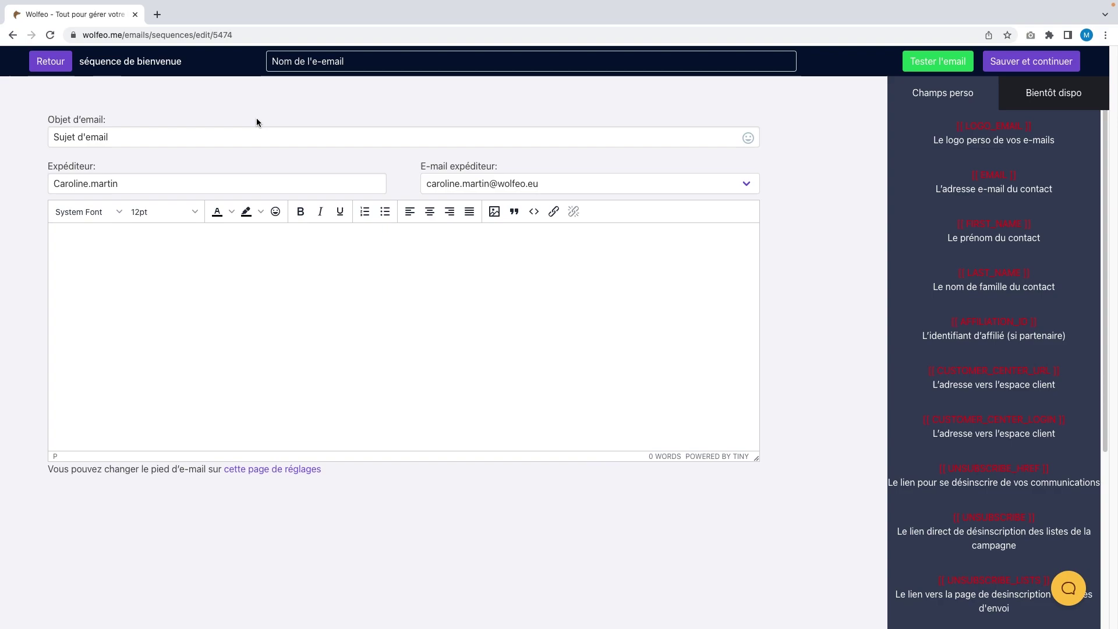
drag(348, 61, 266, 61)
text(E)
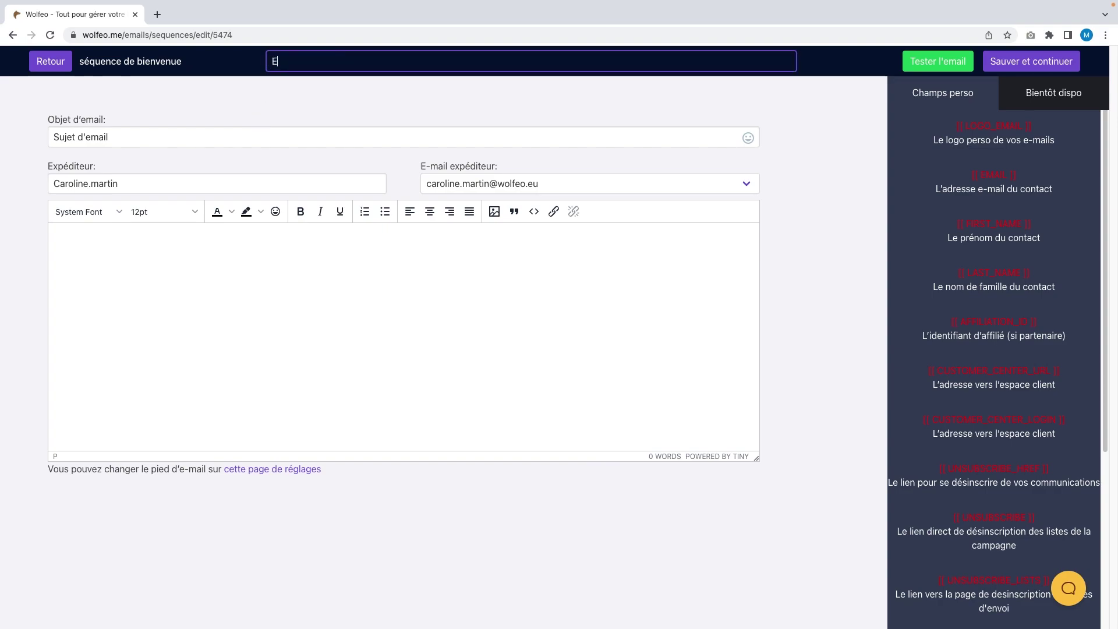
text(mail 1)
drag(125, 138, 23, 124)
text(Bie)
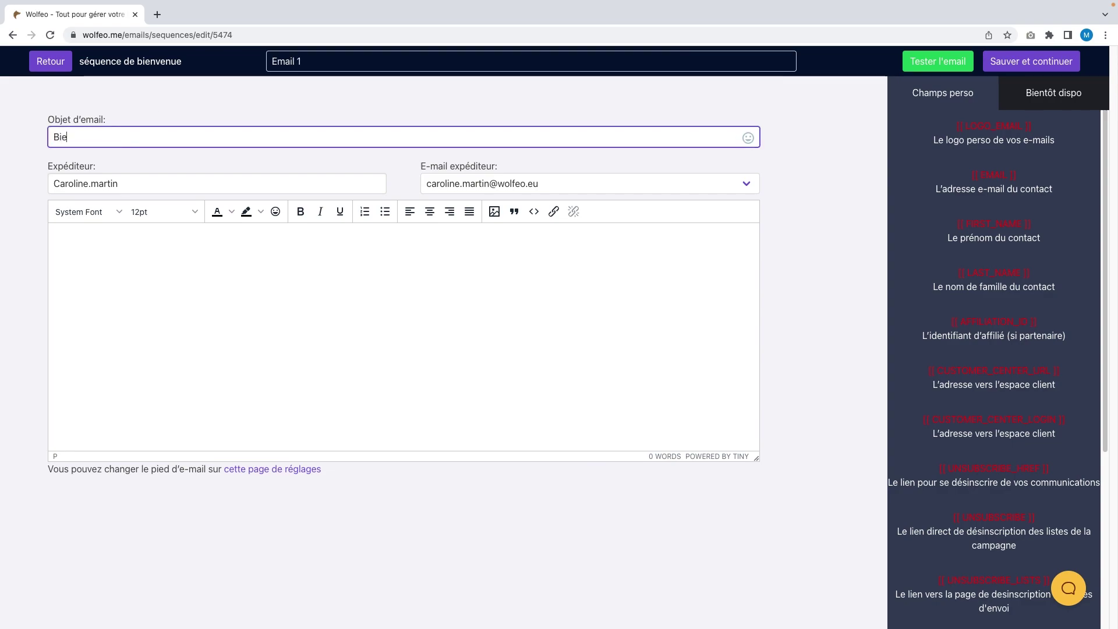
text(nvenue)
Paste the copied welcome text into the email body and remove the blank lines before "On parlera de café" and "Mais au fait"
click(156, 284)
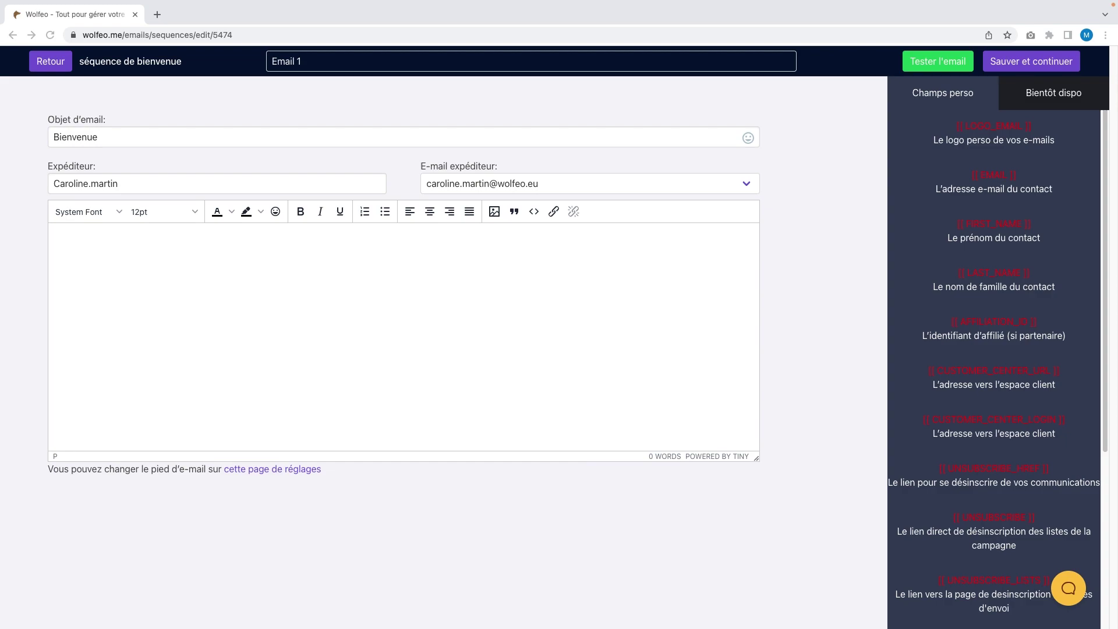
right_click(107, 235)
click(69, 234)
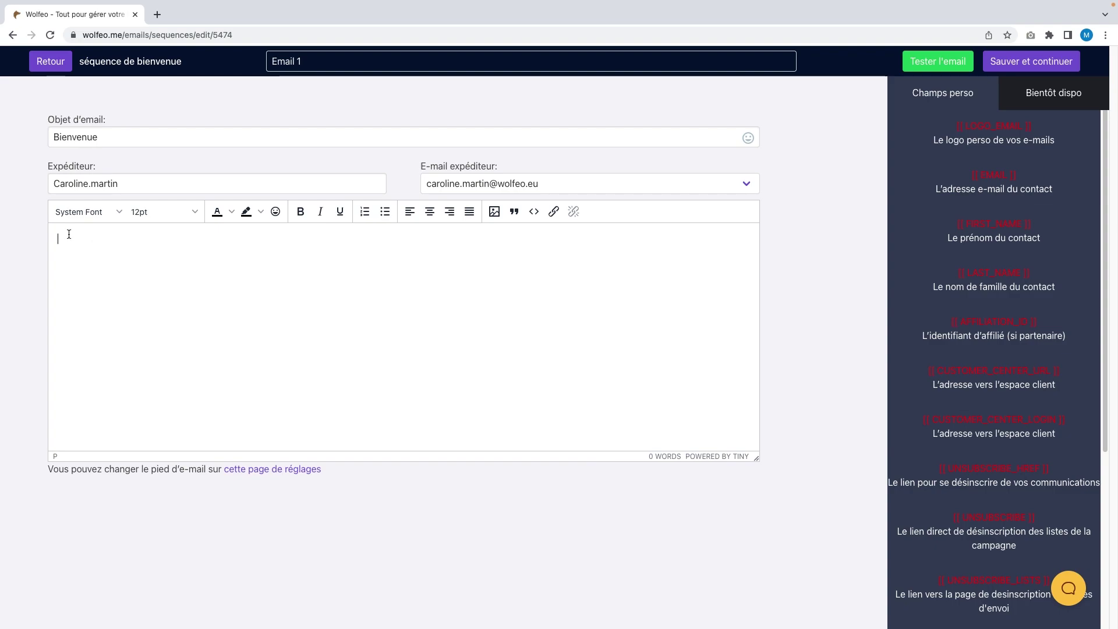
key(super+v)
scroll(86, 264, up, 1)
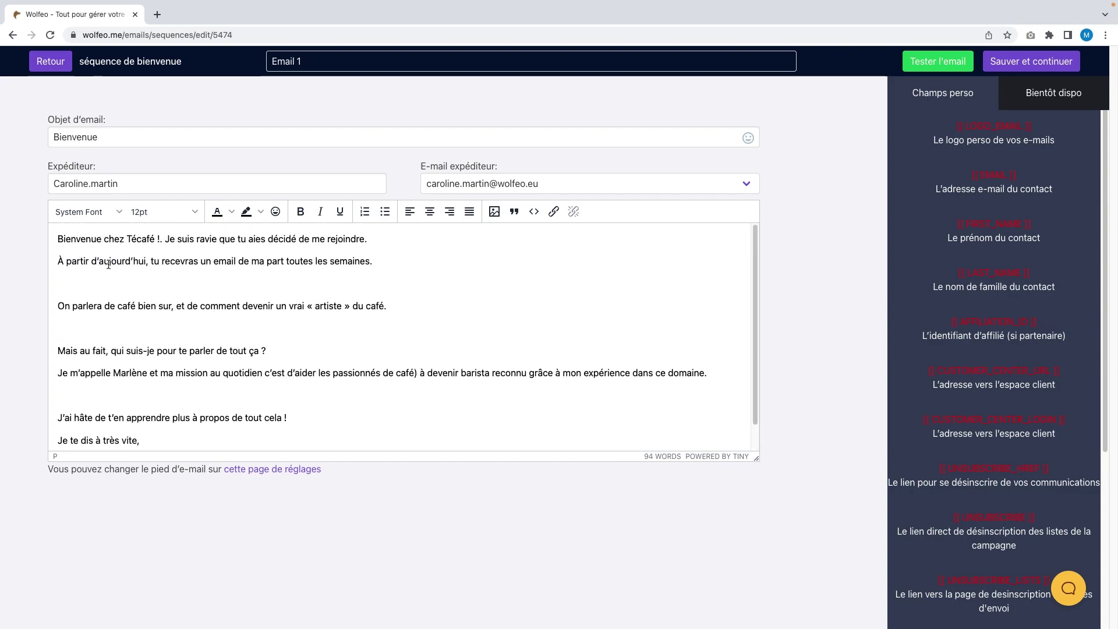
click(58, 306)
key(BackSpace)
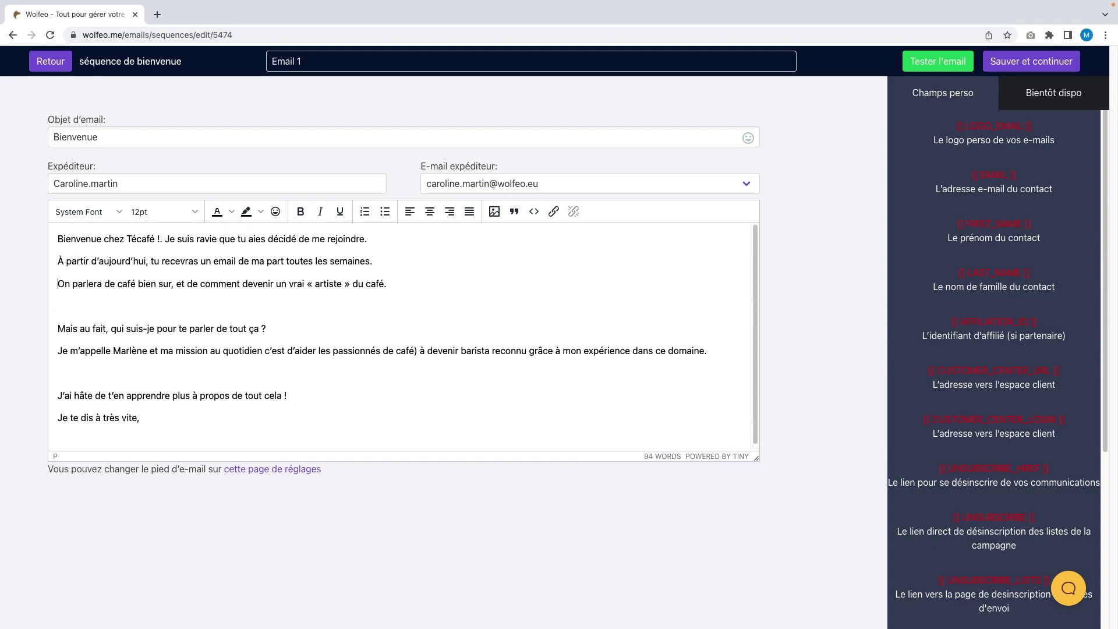
click(59, 327)
key(BackSpace)
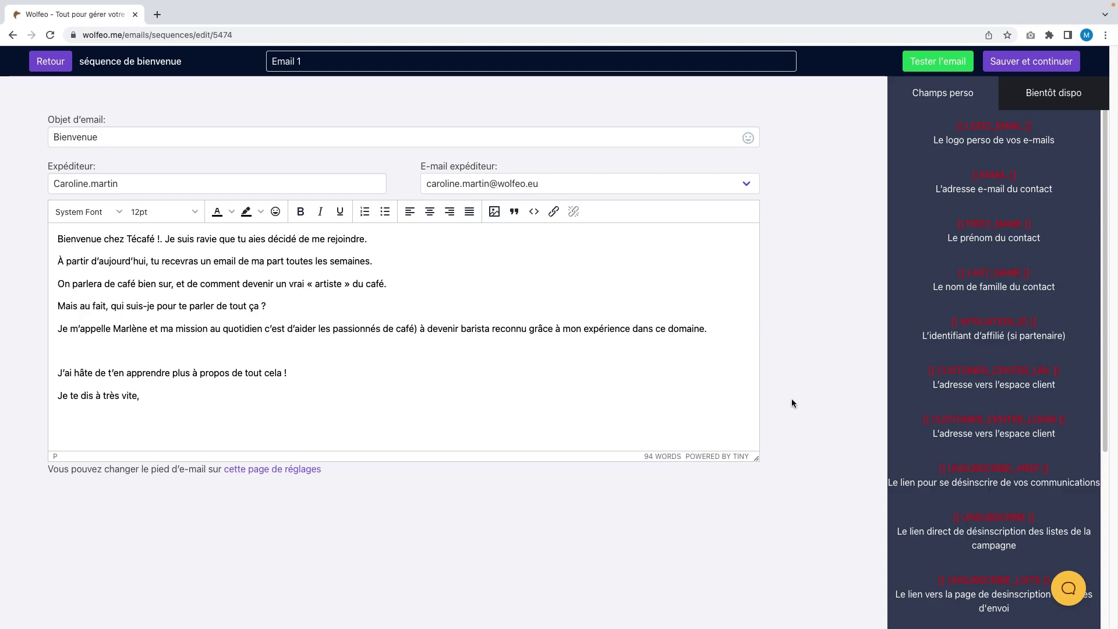
Save the email and activate the Email 1 step in the saved sequence
click(1016, 64)
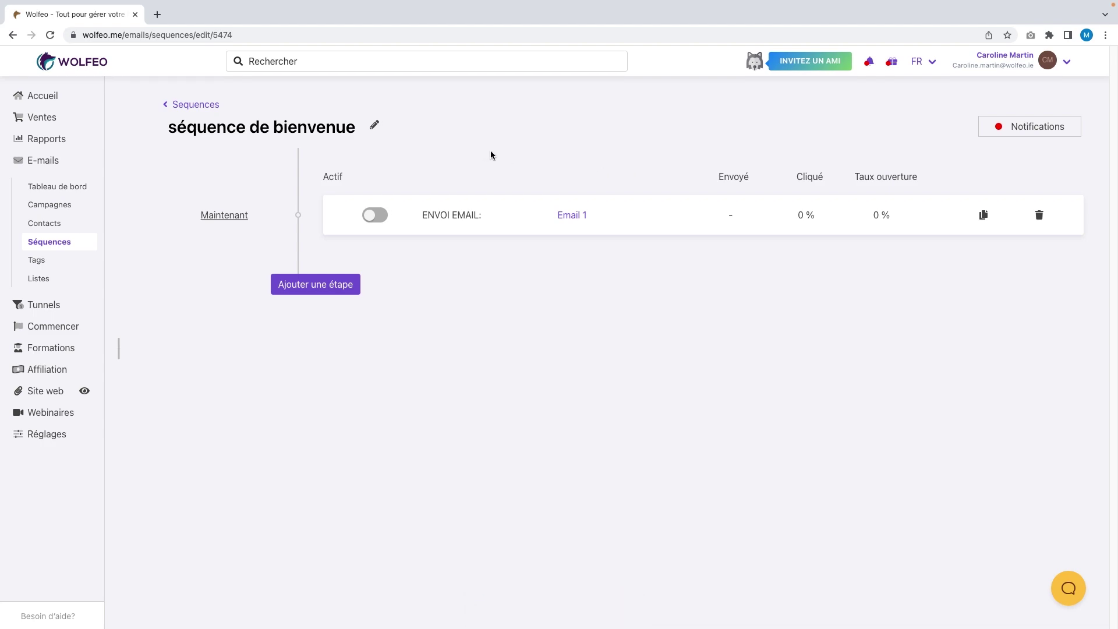
click(377, 215)
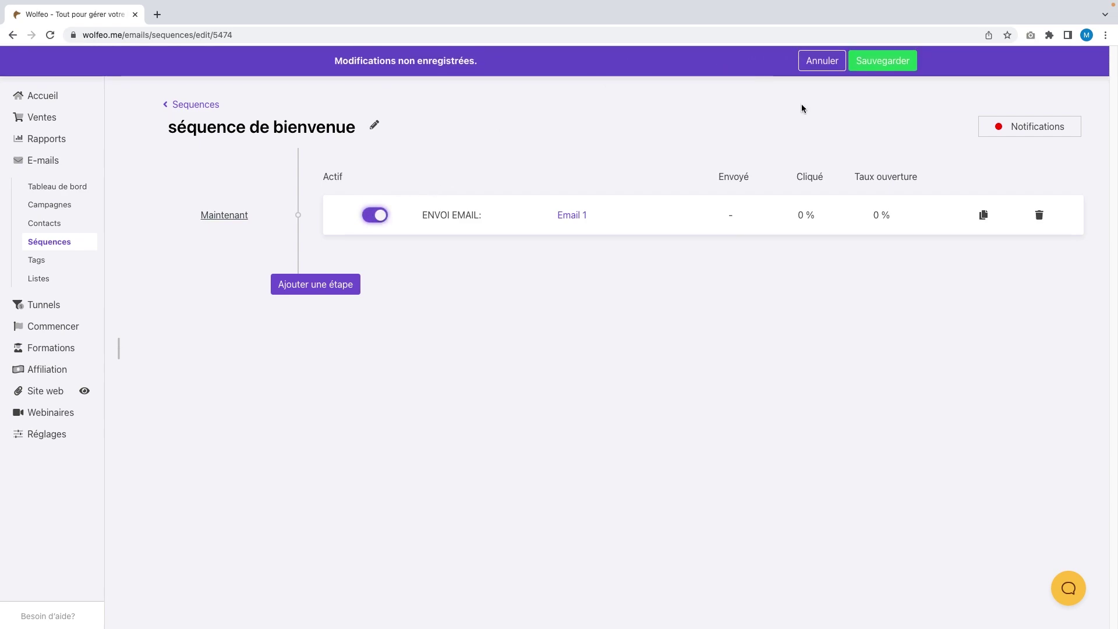
click(880, 65)
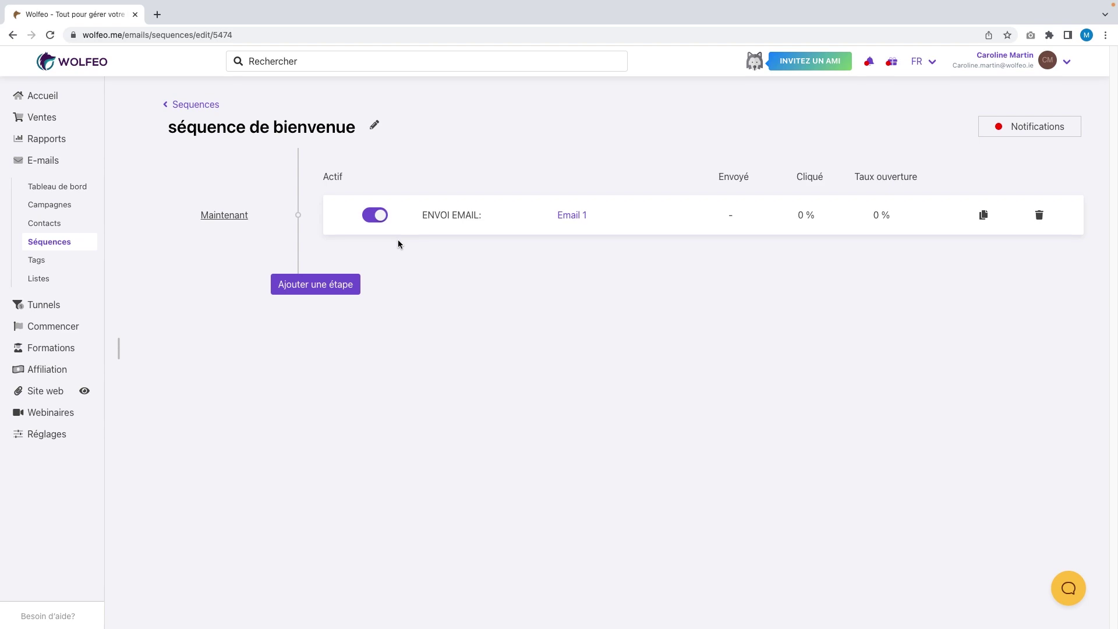
Add a second step to the sequence, scheduled 2 days after the previous one with sending "À tout moment", and save
click(332, 287)
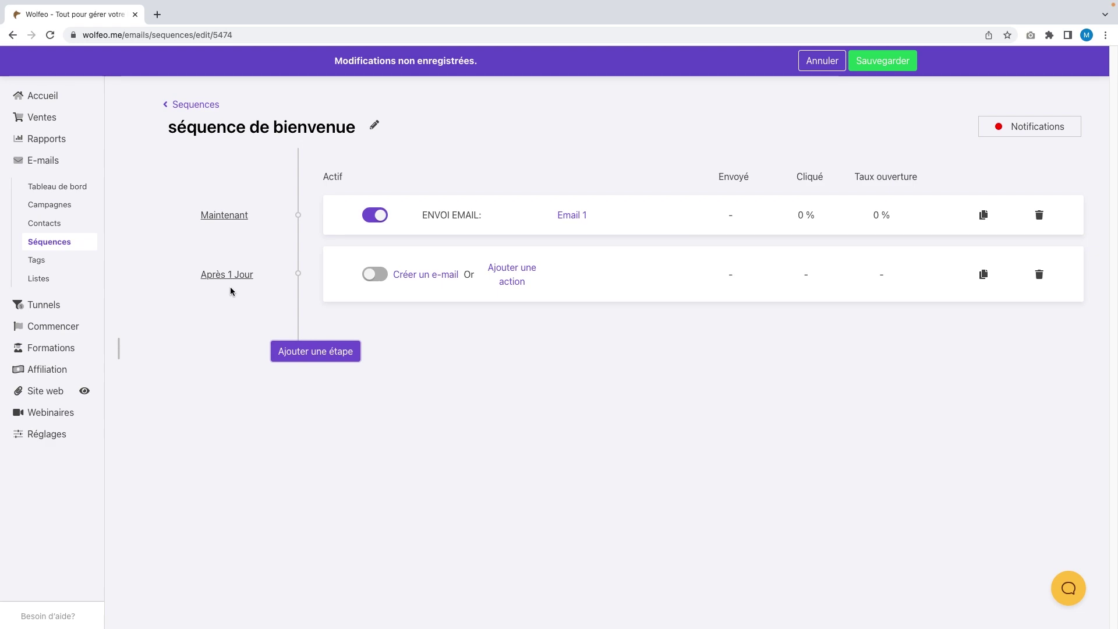
click(882, 65)
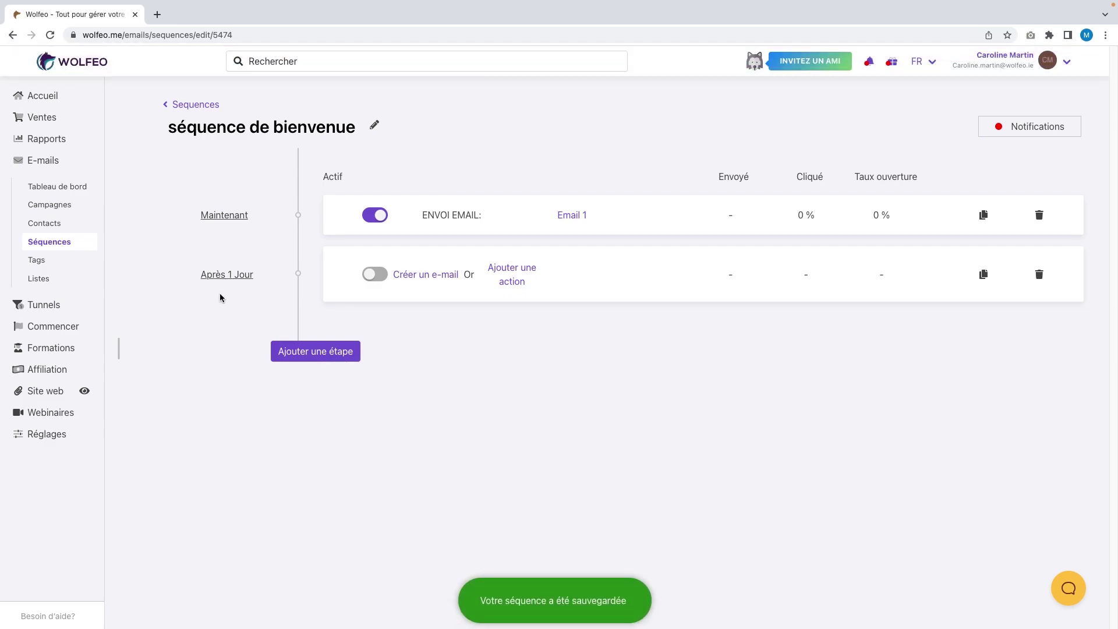
click(229, 280)
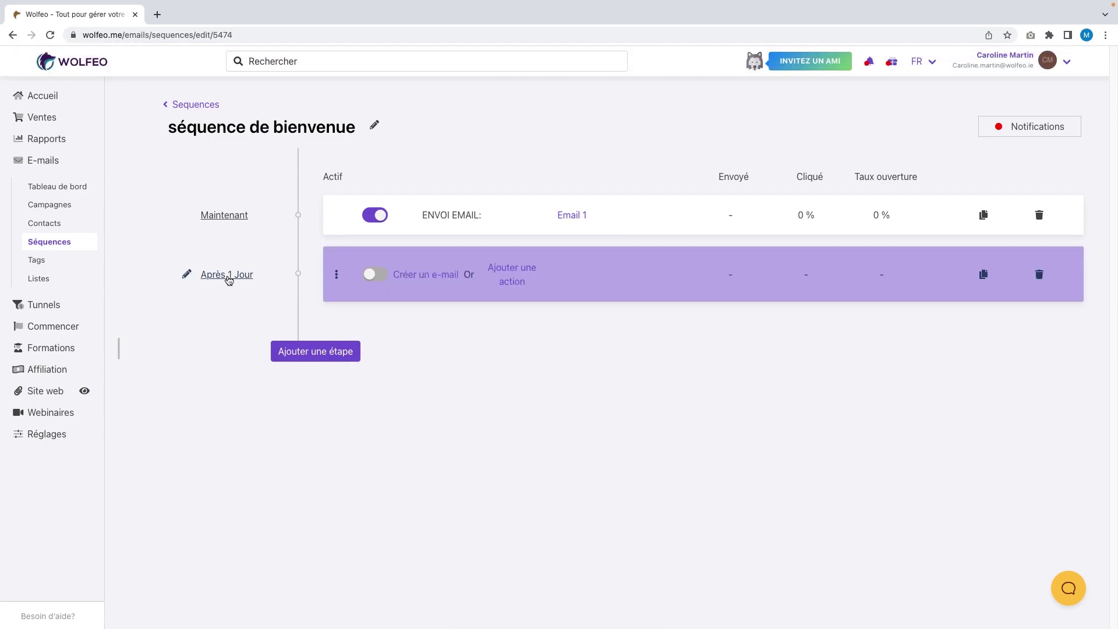
click(480, 277)
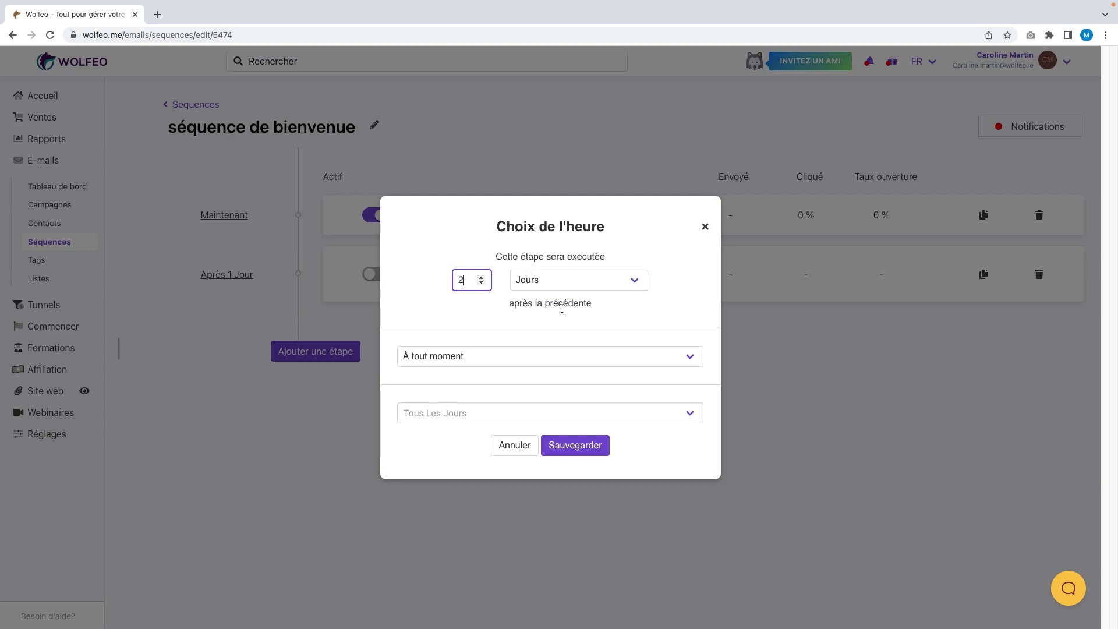
click(493, 358)
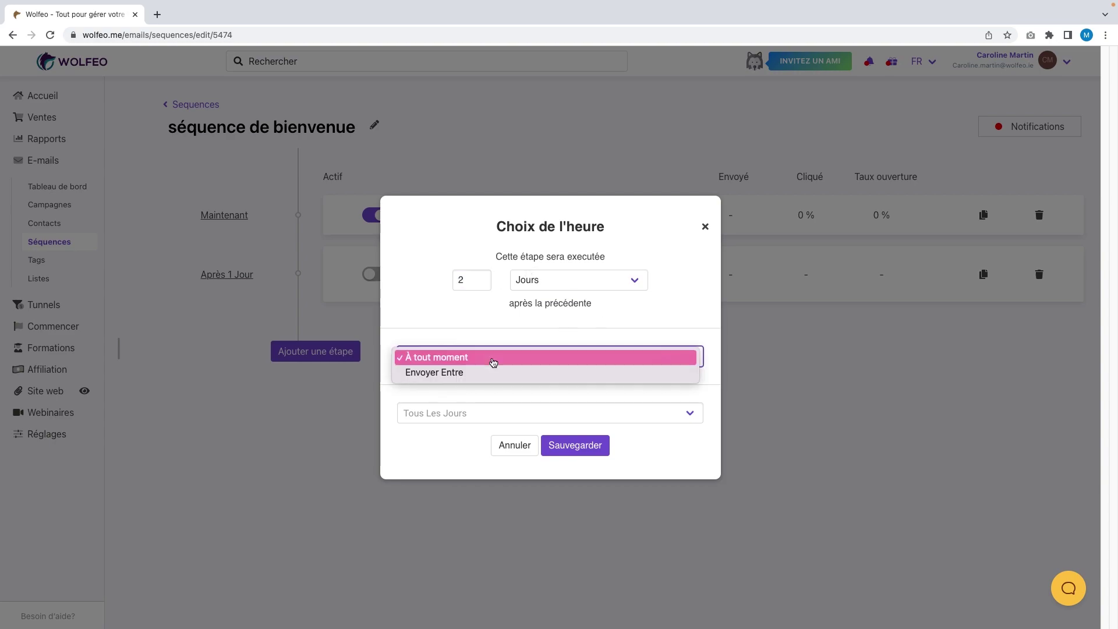
click(493, 359)
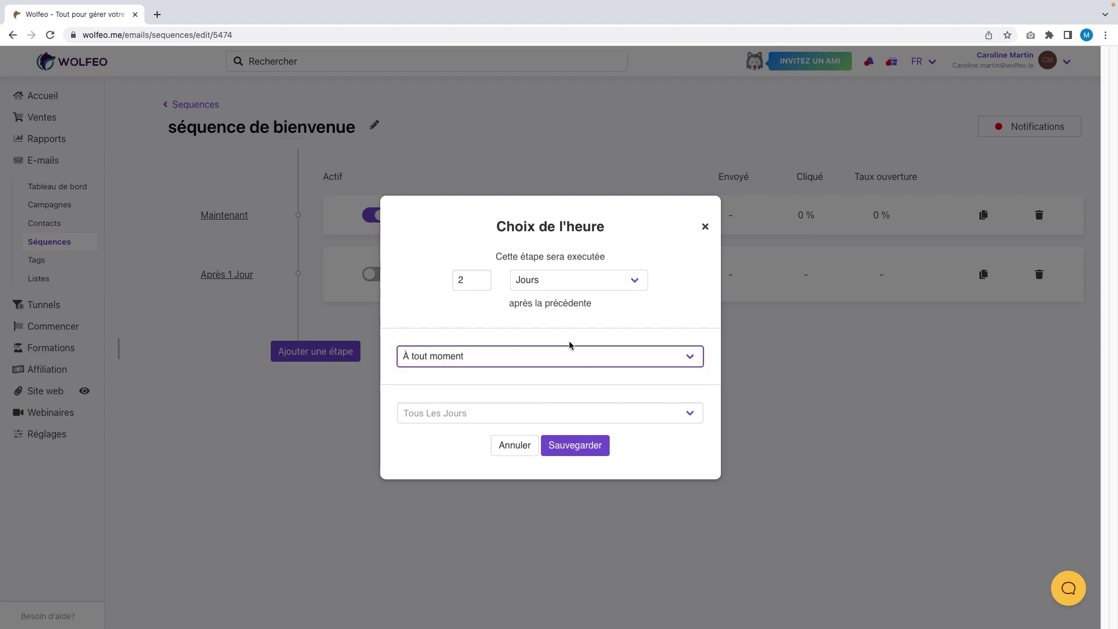
click(576, 449)
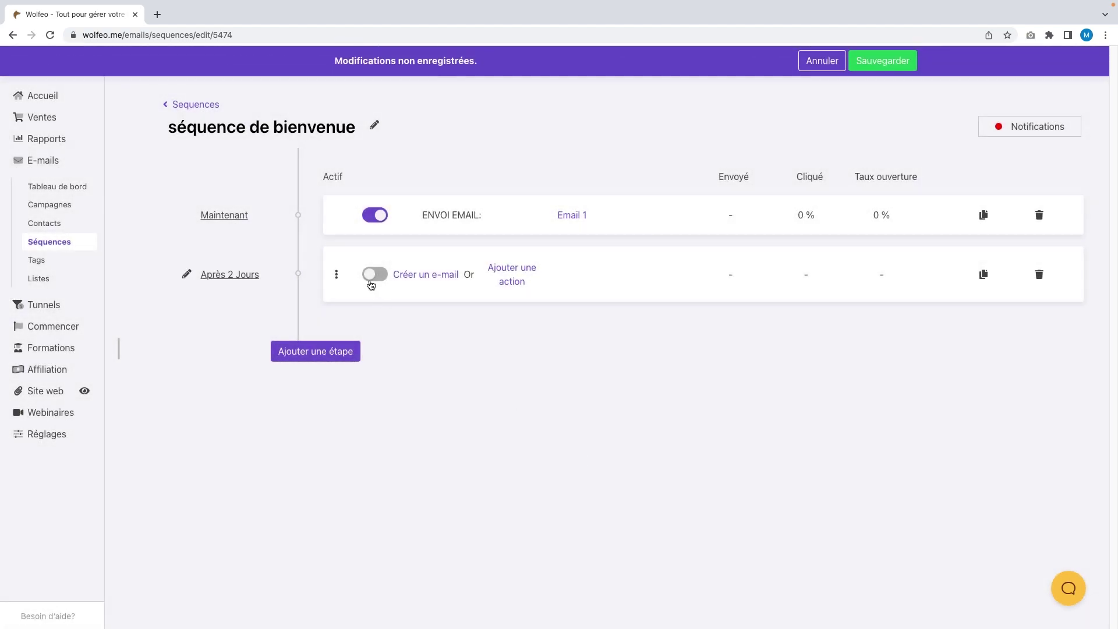
mouse_move(234, 276)
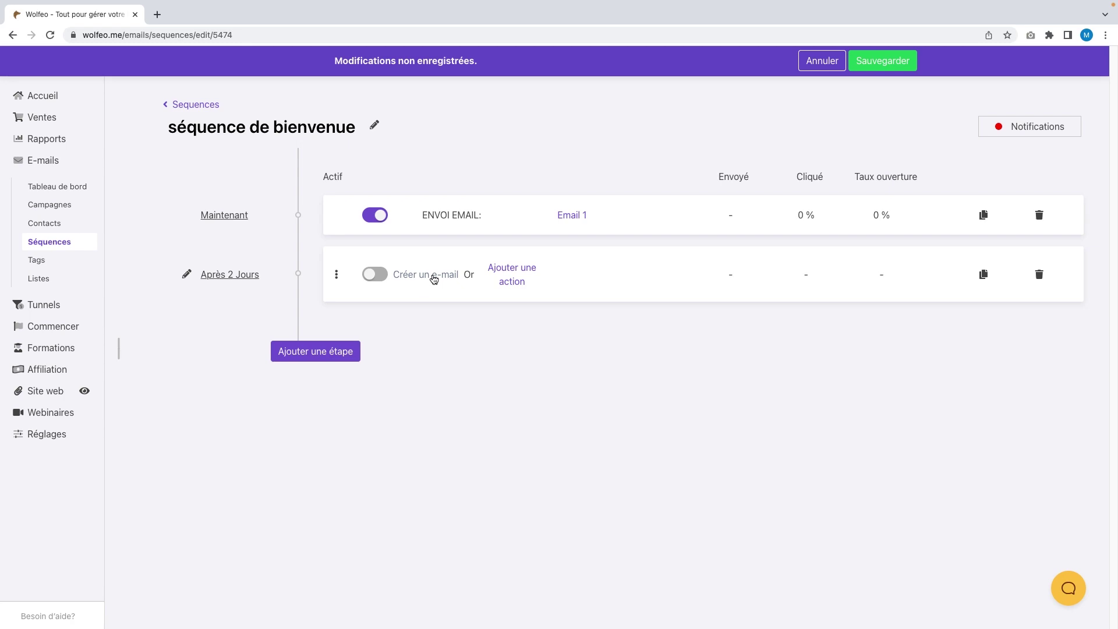
click(883, 63)
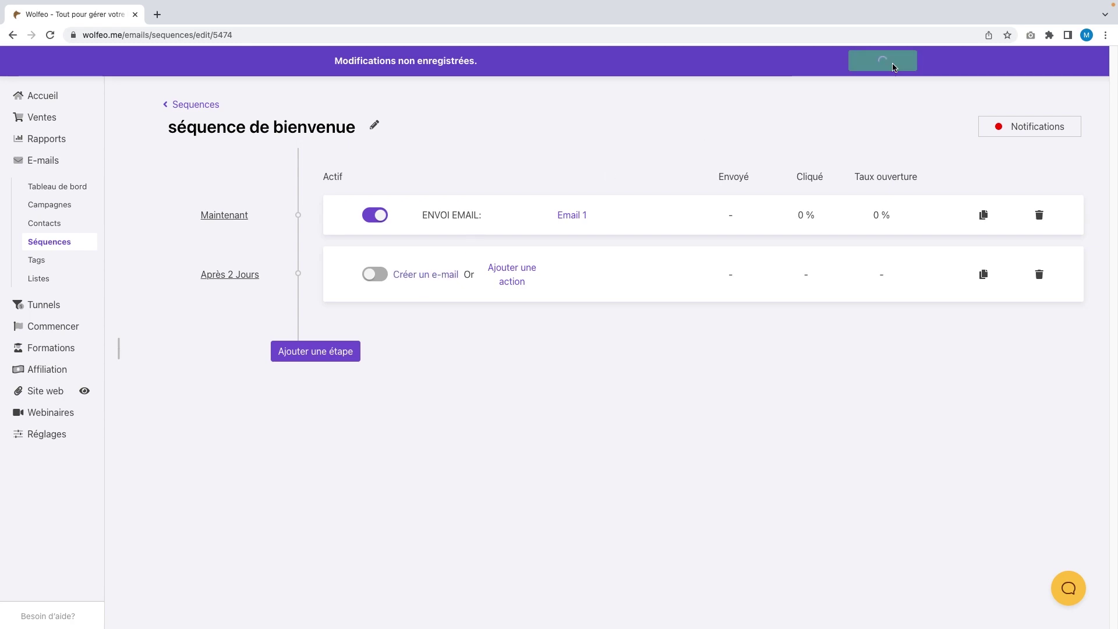
Create an email for the second step and name it "Email 2"
click(421, 279)
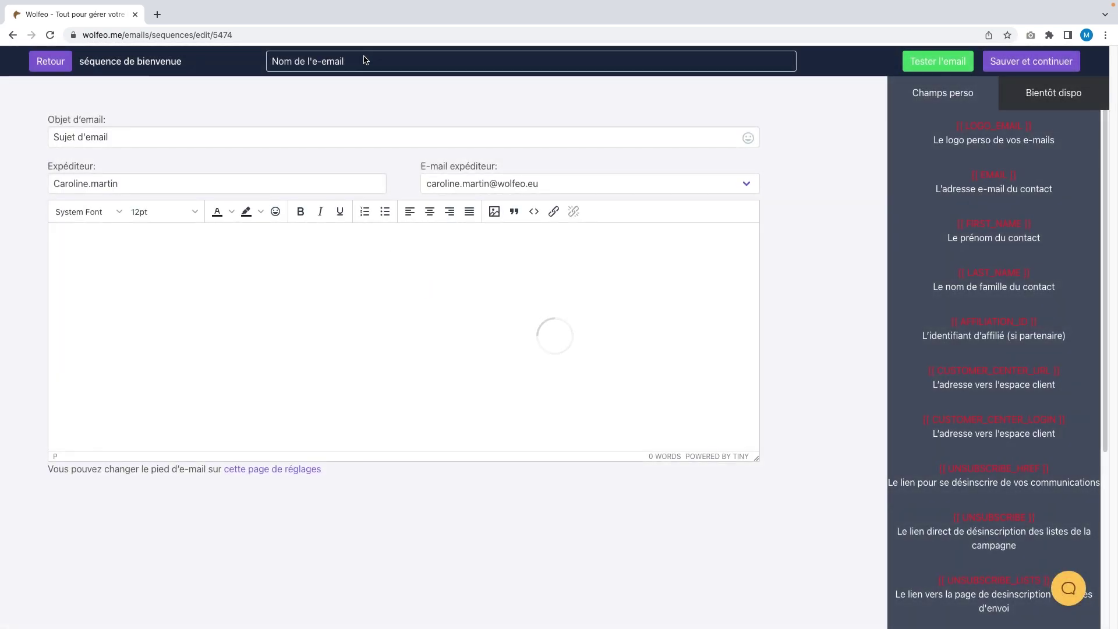
drag(428, 61, 270, 62)
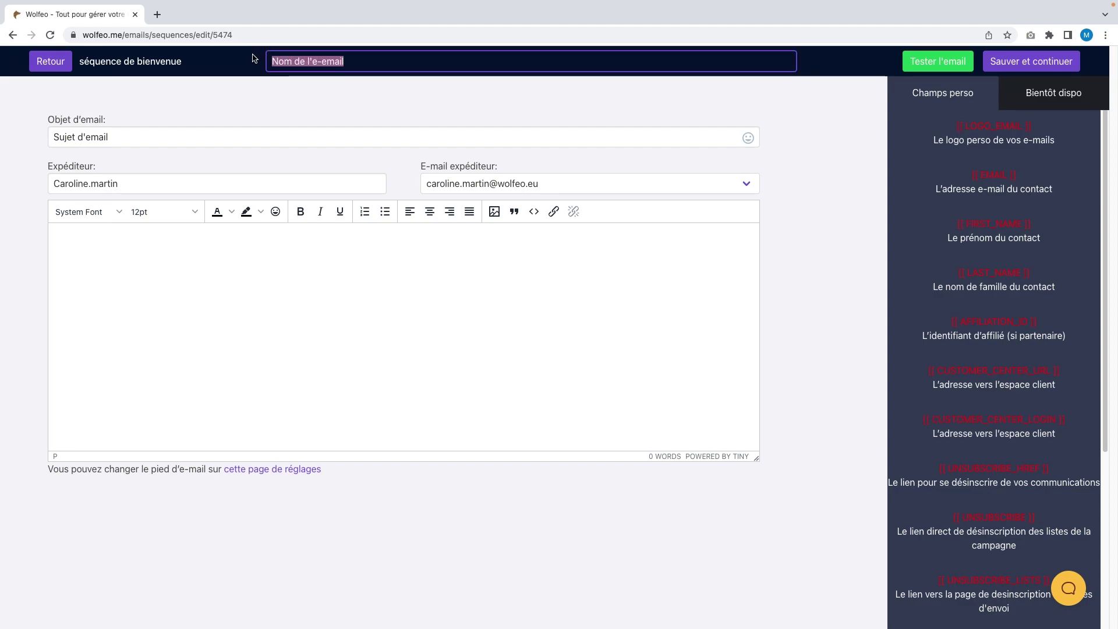
text(Email 2)
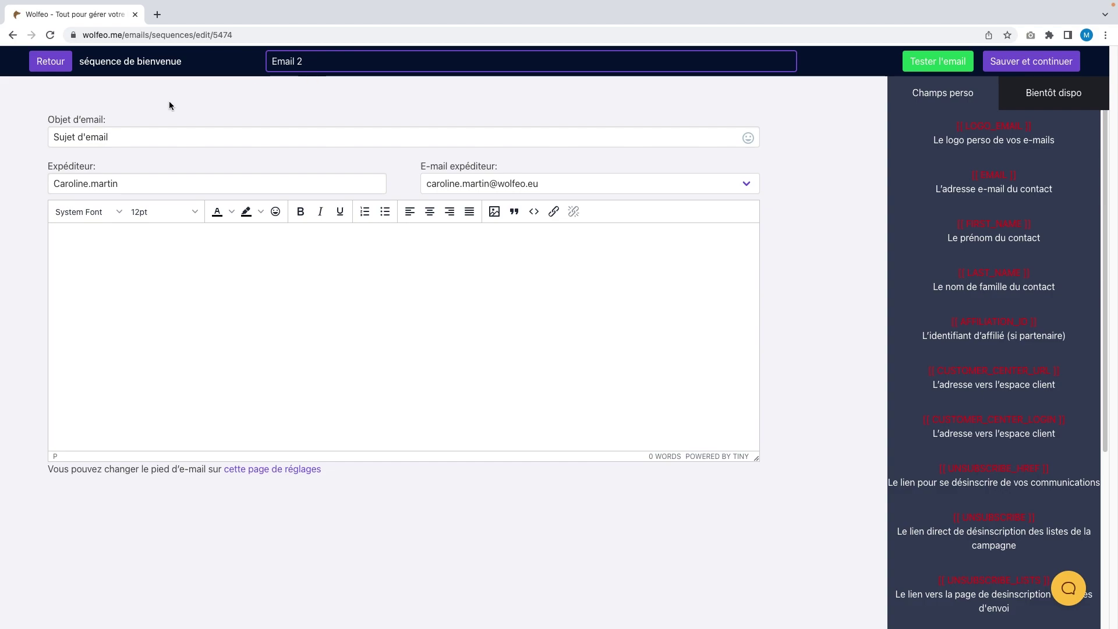
Set the subject of Email 2 to "mon histoire"
click(66, 135)
triple_click(119, 139)
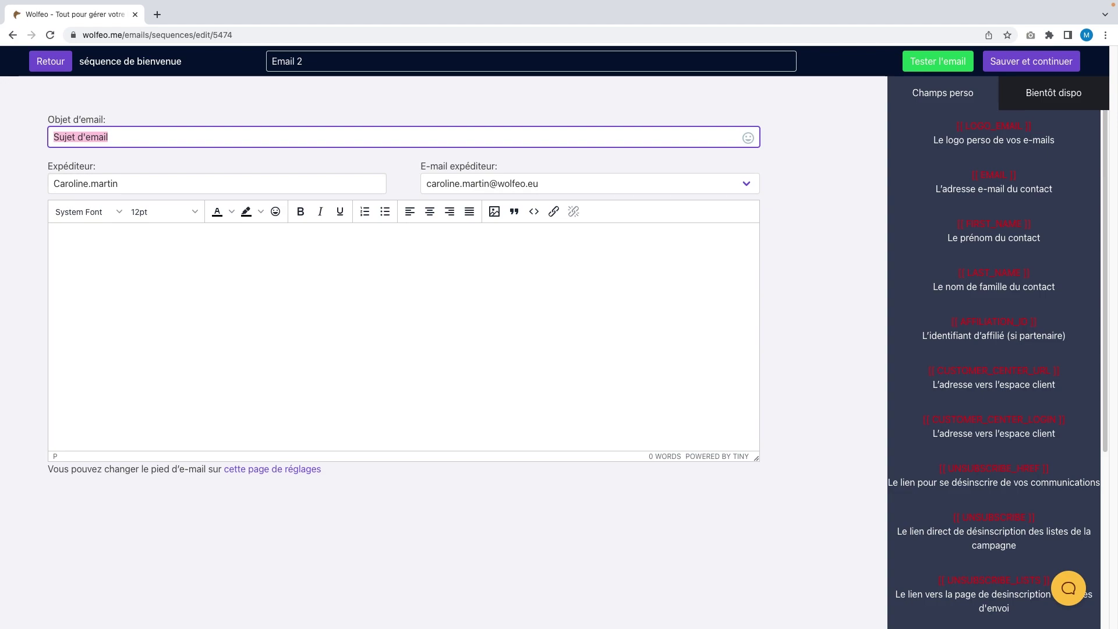
text(mon histoire)
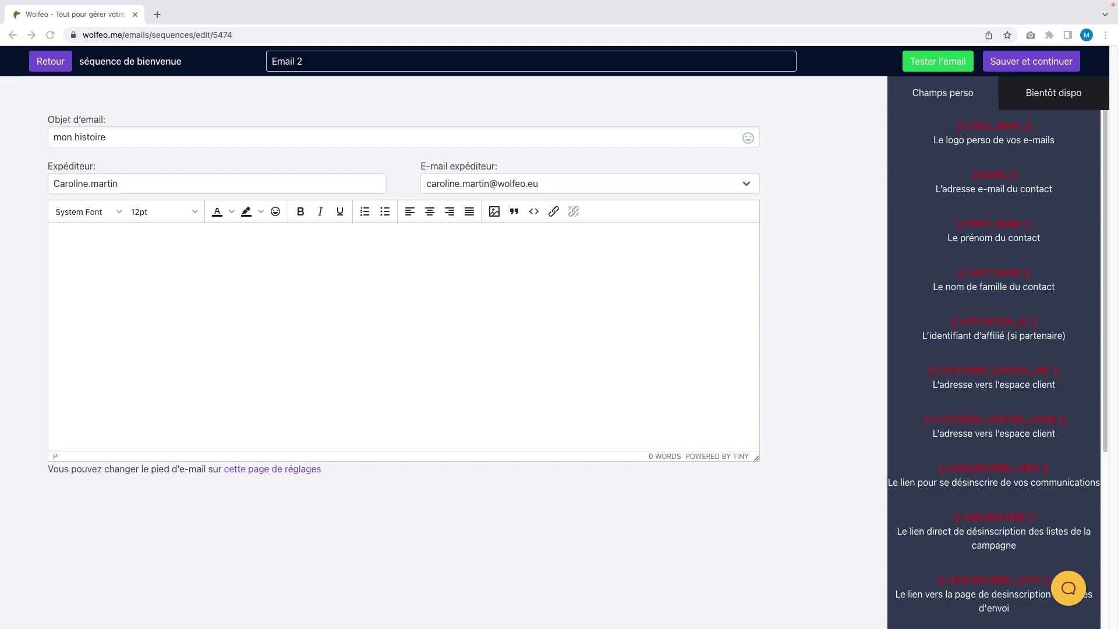
Fill the body of Email 2 with the text starting "Coucou (First Name)," and add a blank line before "Alors voici pour toi"
click(92, 245)
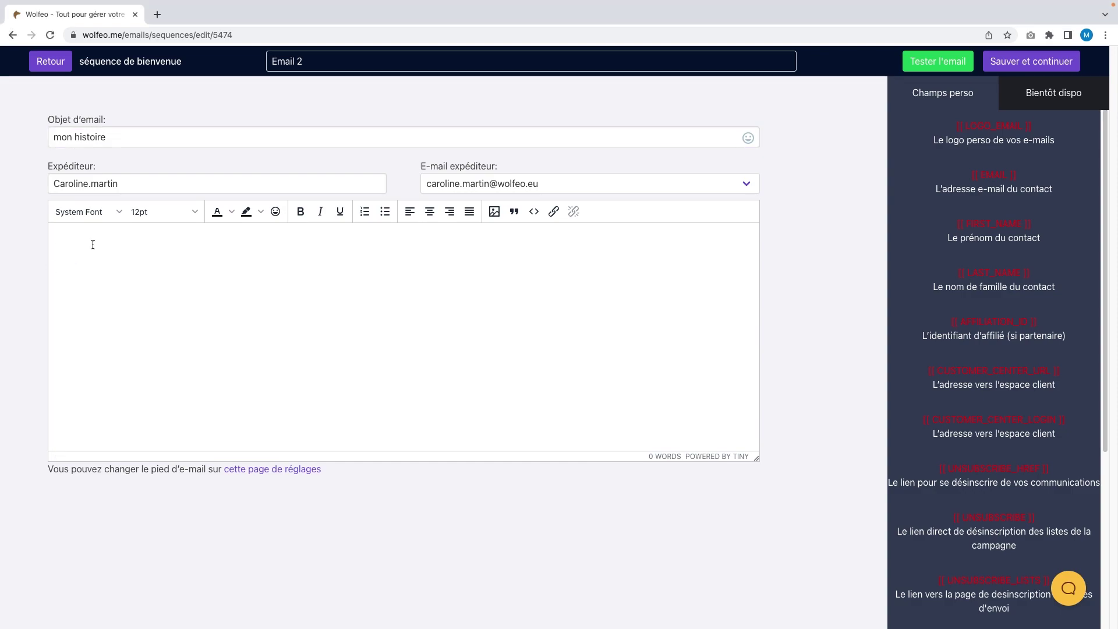
text(Coucou (First Name), Quand j'ai commencé à faire du café (pour moi et mes proches), j'avais 0 équipement. Et puis, au fur et à mesure que je devenais un vrai barista, j'ai commencé à acheté tout le nécessaire. Et crois moi, j'ai fait des erreurs. J'ai perdu de l'argent. J'ai acheté du matériel de qualité douteuse. Ça m'a ralenti dans mon objectif de me former a faire le meilleur café possible. Alors voici pour toi aujourd'hui le top 3 des meilleurs équipements à posséder si tu souhaites devenir Barista : 1. Machine à expresso de qualité : Une machine à expresso est l'élément central de tout barista. Recherche une machine à expresso de qualité professionnelle, capable de produire une pression suffisante pour extraire le café avec précision. 2. Mousseur à lait professionnel : Un mousseur à lait de qualité professionnelle est essentiel pour créer une mousse de lait onctueuse et bien texturée. 3. Balance précise : Une balance précise est un outil indispensable pour mesurer avec précision les quantités de café et d'eau lors de l'extraction. Je te recommande une balance avec une résolution d'au moins 0,1 gramme. Est-ce que tu possèdes ce matériel (First Name) ? Je te dis à la semaine prochaine,)
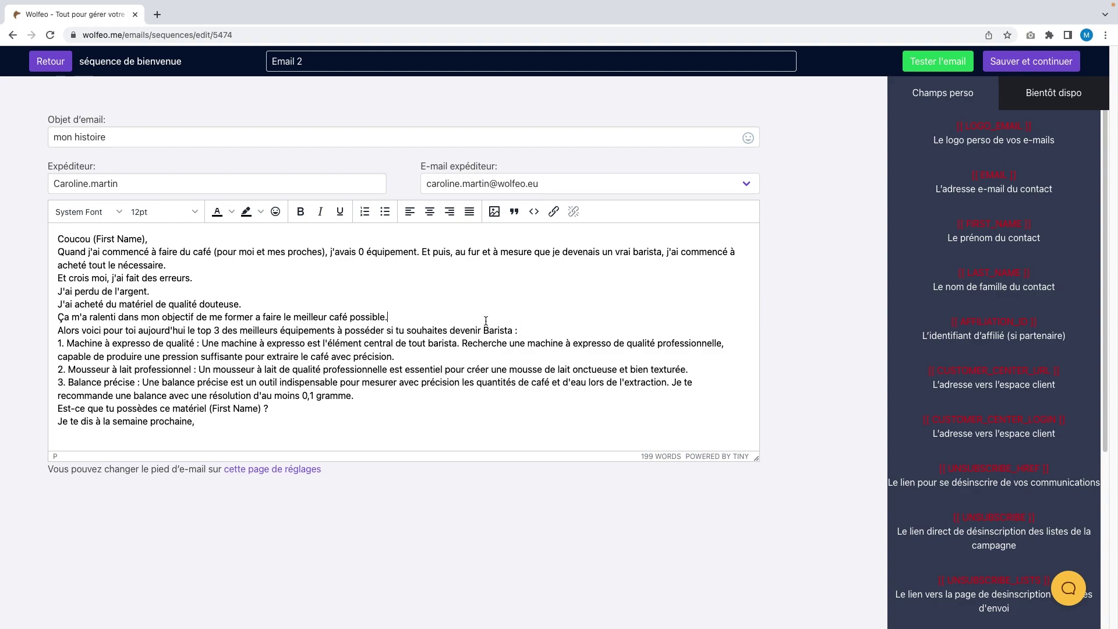
key(Return)
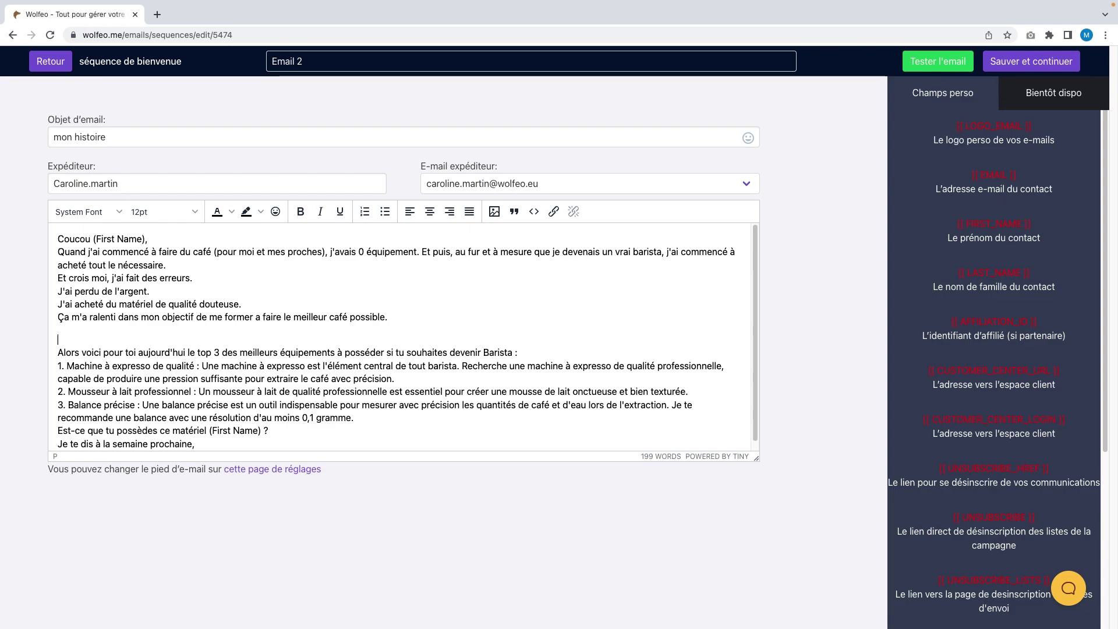
Save the email, activate the Email 2 step and save the sequence
click(1045, 65)
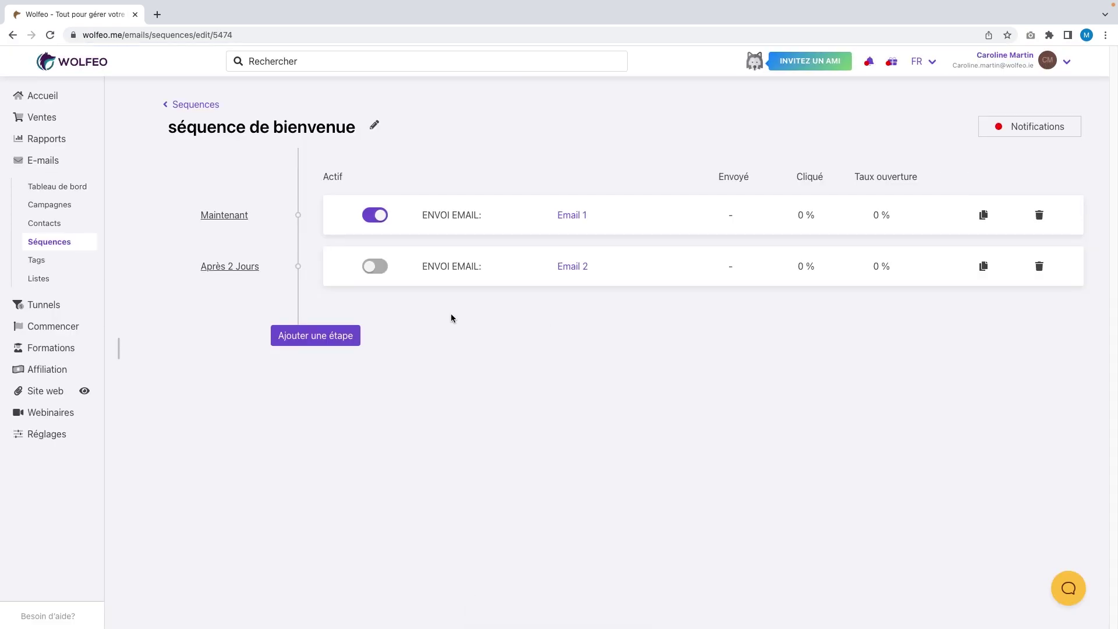
click(385, 273)
click(892, 62)
Add a third step 1 day after the previous one, set it to "Envoyer Entre" 08:00 and 10:00, and save the sequence
click(343, 336)
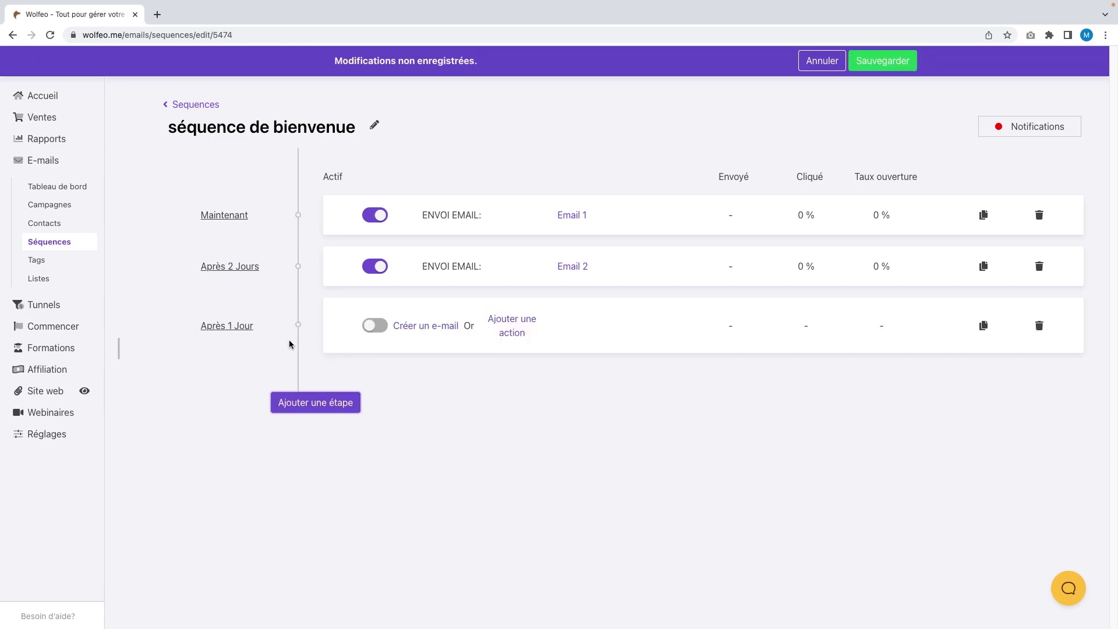
click(211, 328)
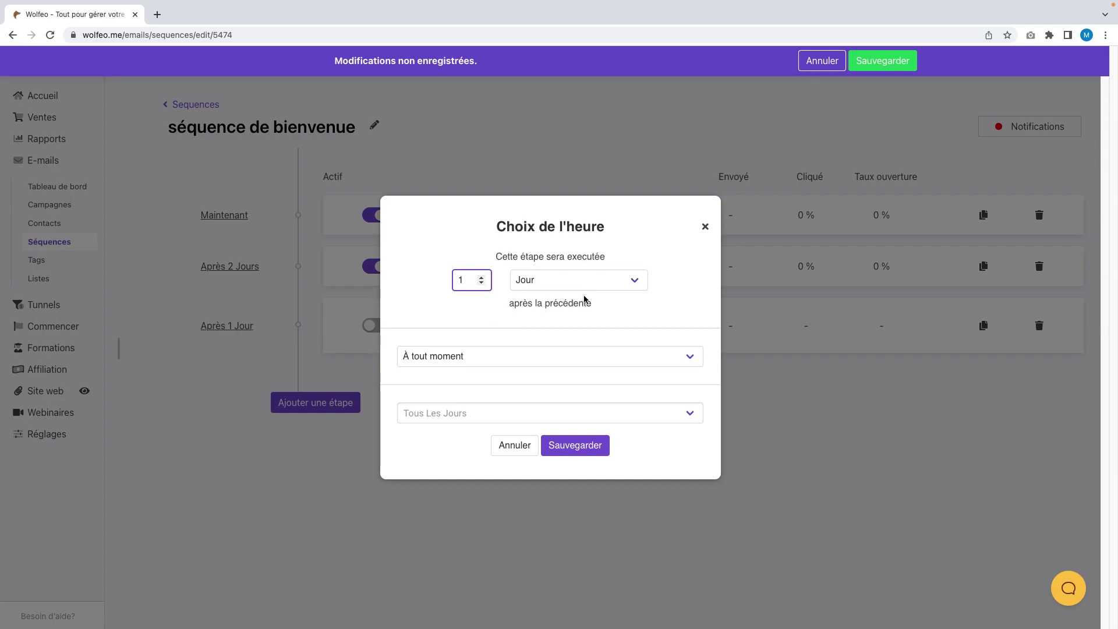
click(503, 359)
click(489, 376)
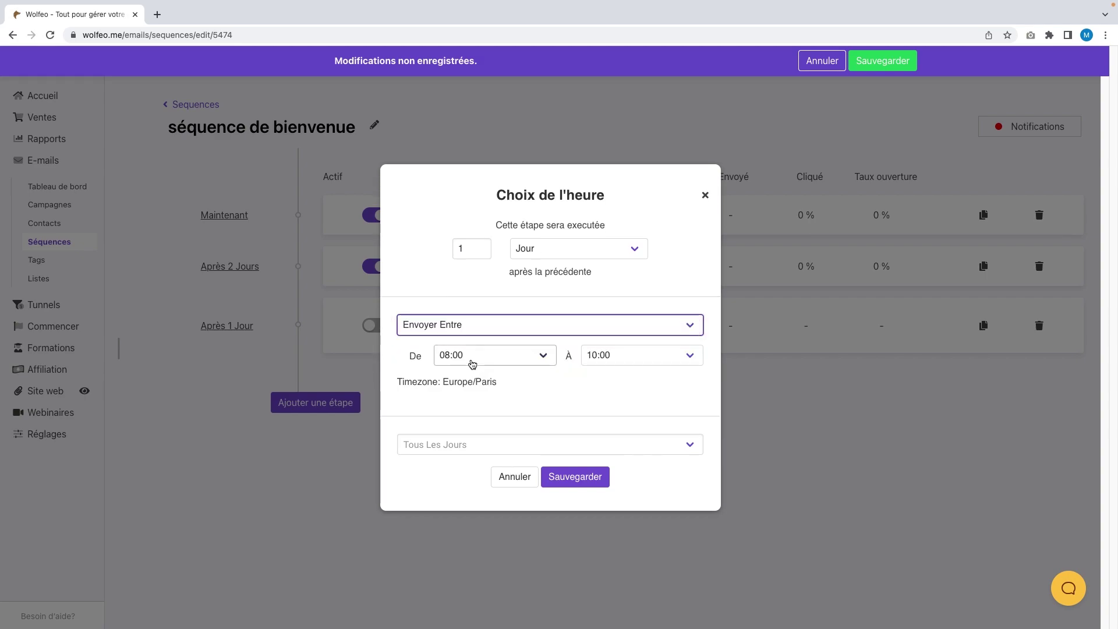
click(576, 482)
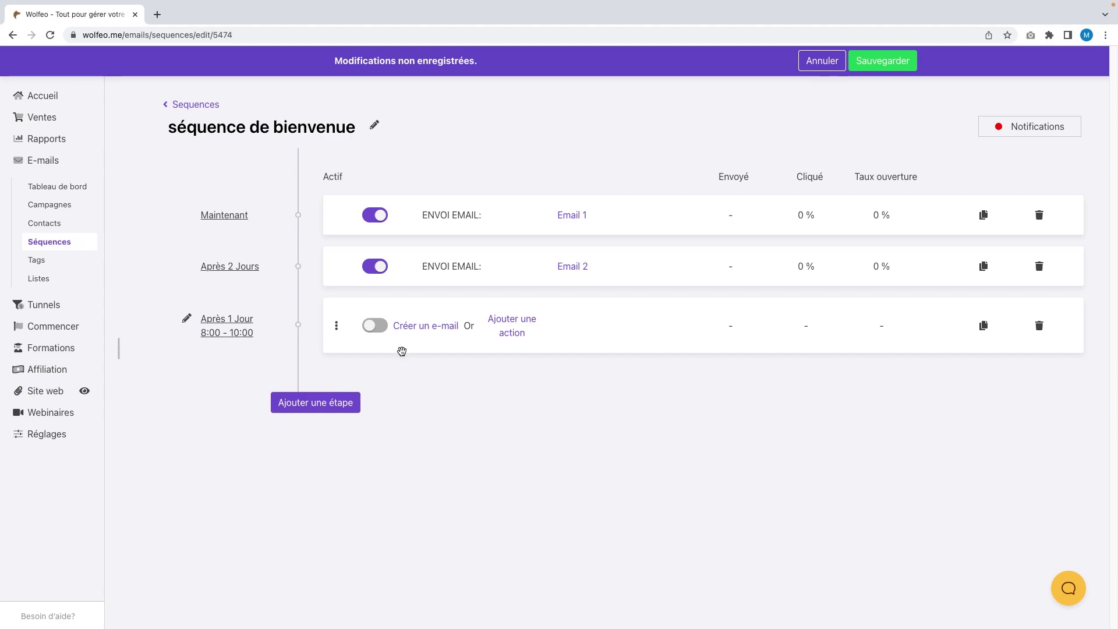
click(883, 61)
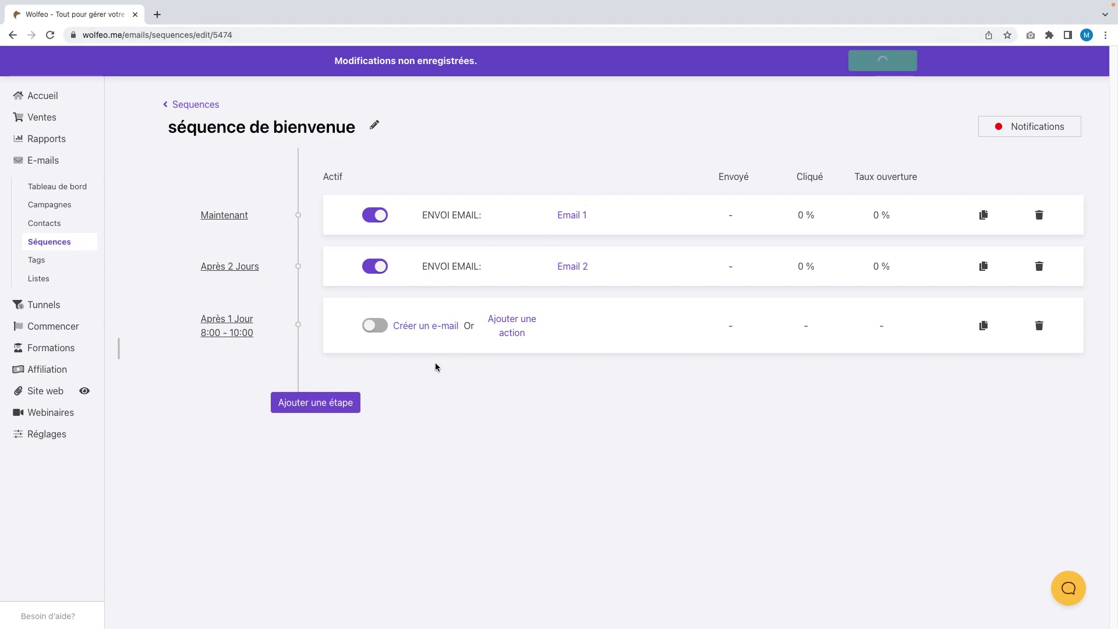
Create an email for the third step and name it "Email 3"
click(428, 326)
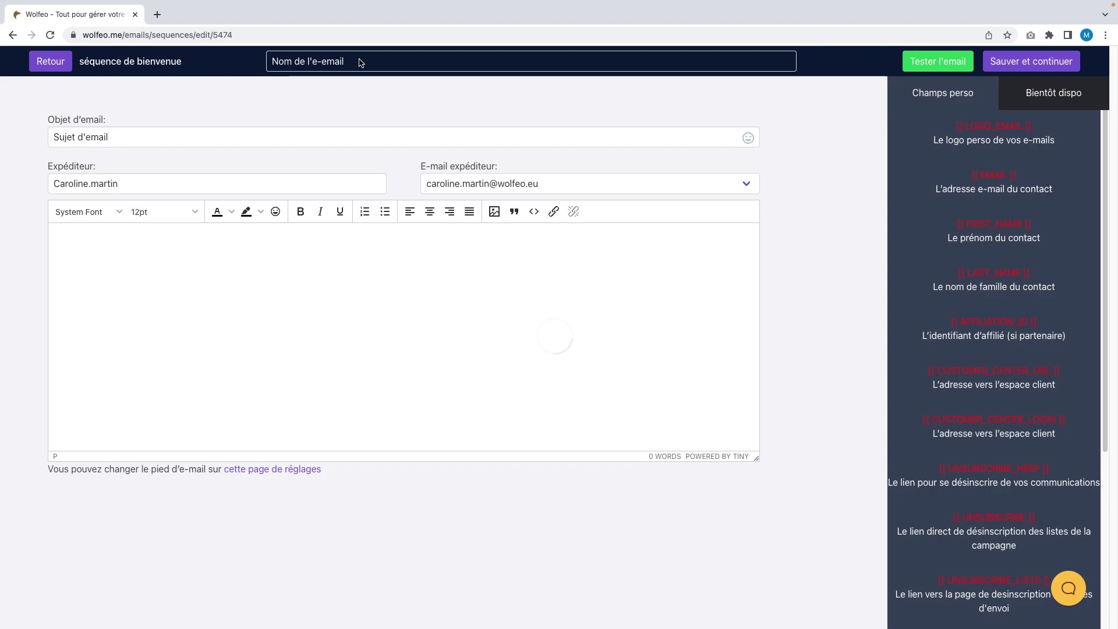
drag(349, 62, 220, 62)
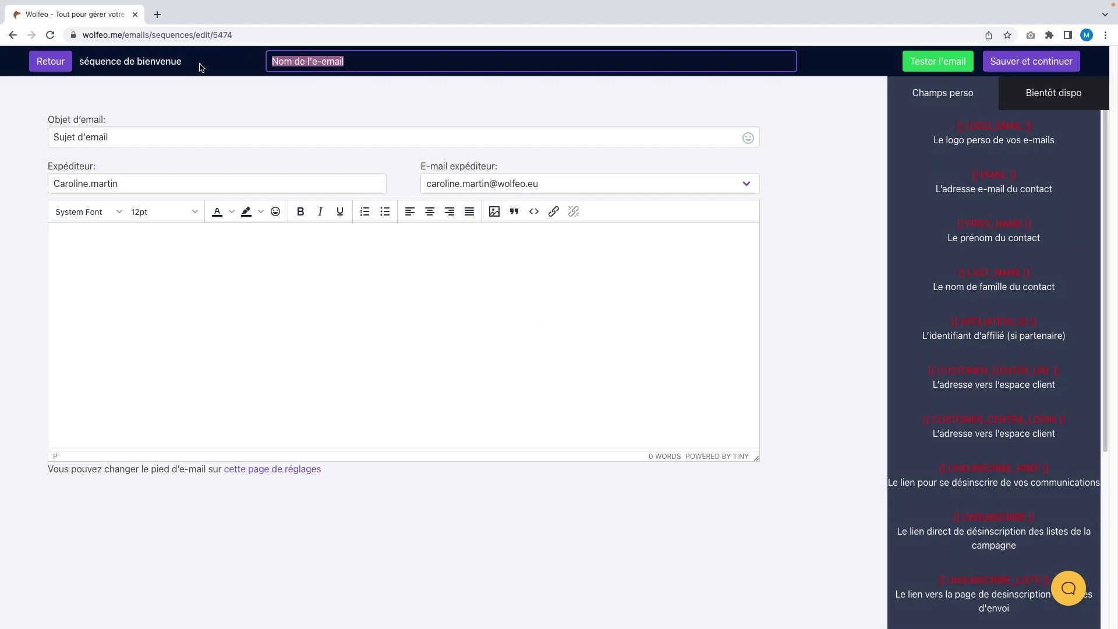
text(Ema)
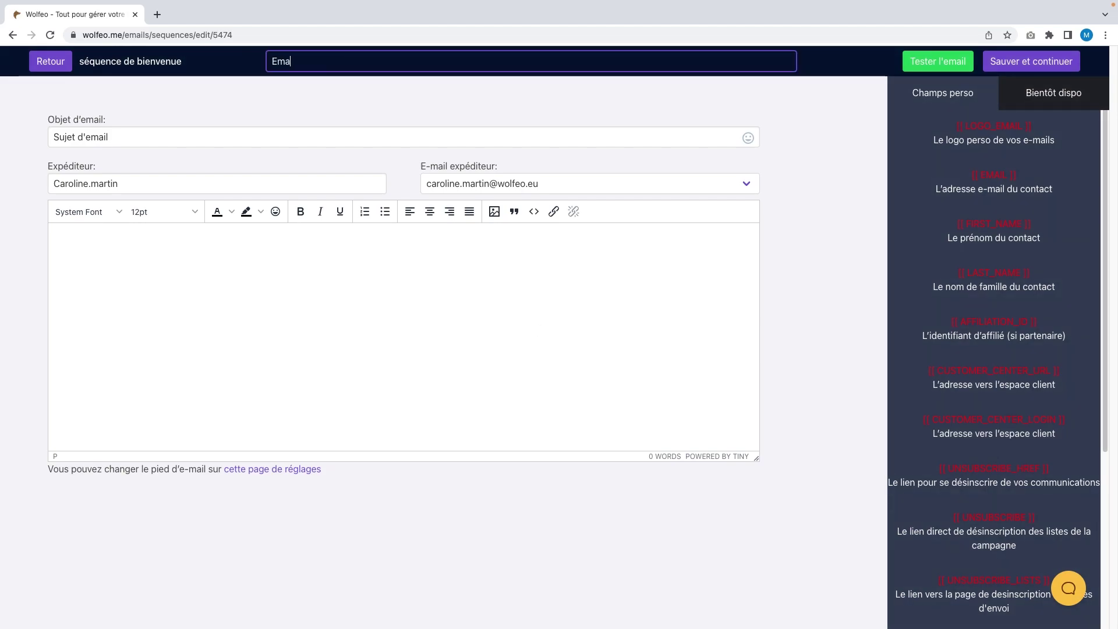
text(il 3)
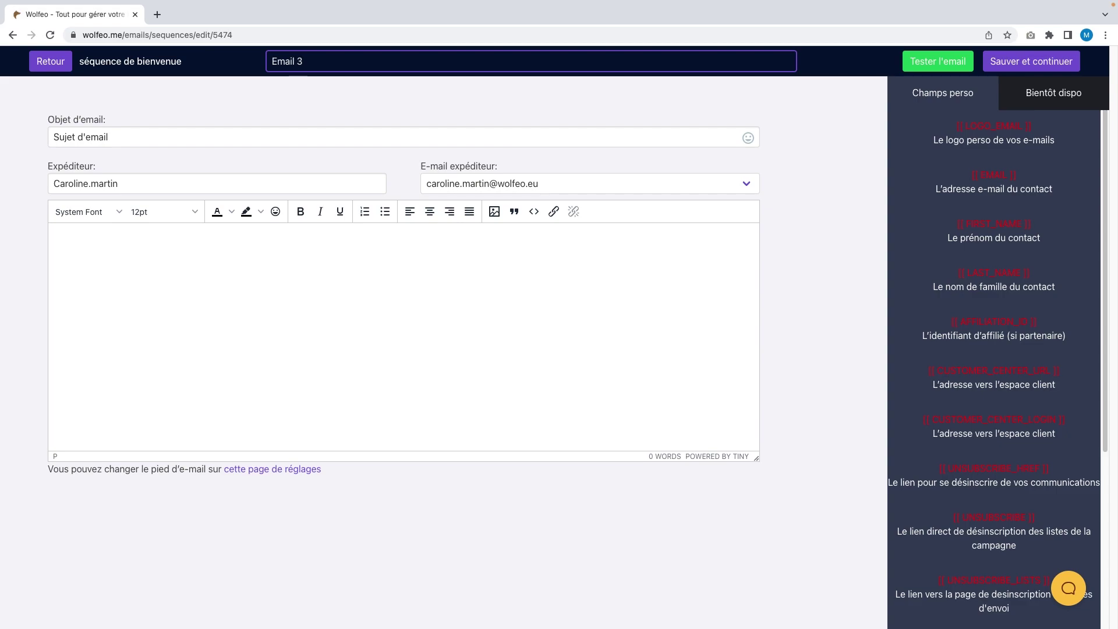
Set the subject to "mes conseils" and fill the body with the text starting "La semaine dernière je te partageai les équipements indispensables"
drag(145, 138, 50, 136)
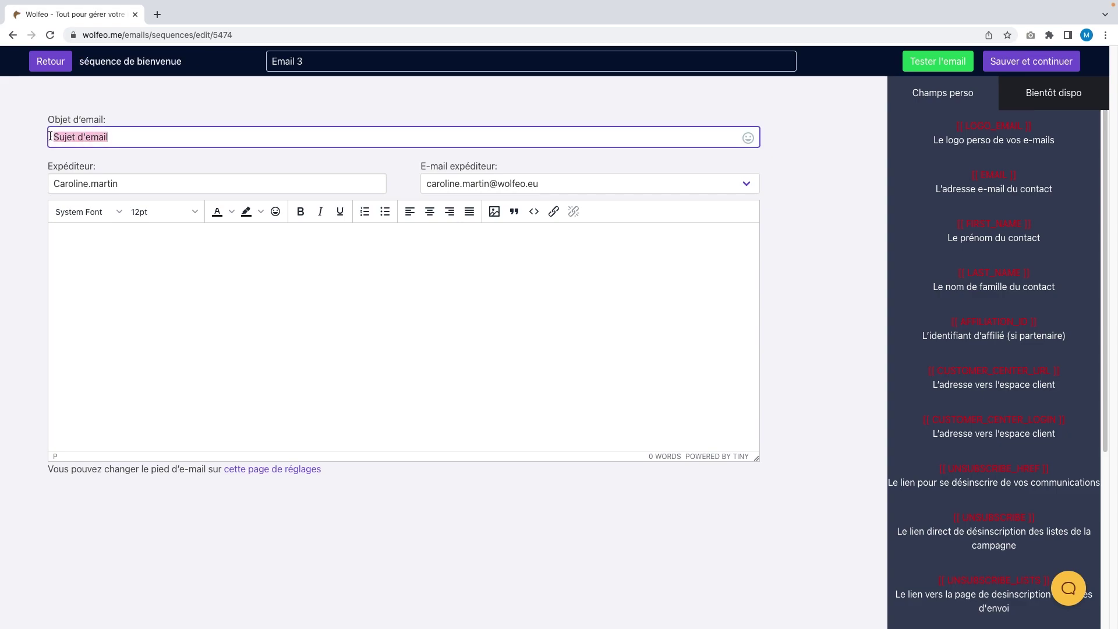
text(mes conseils)
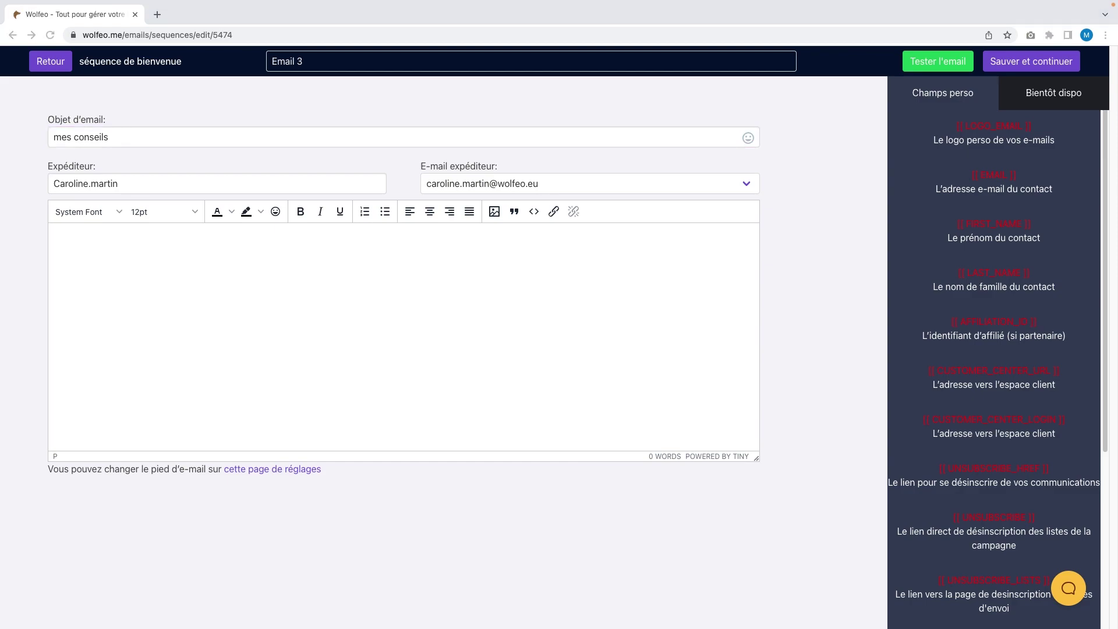
click(70, 233)
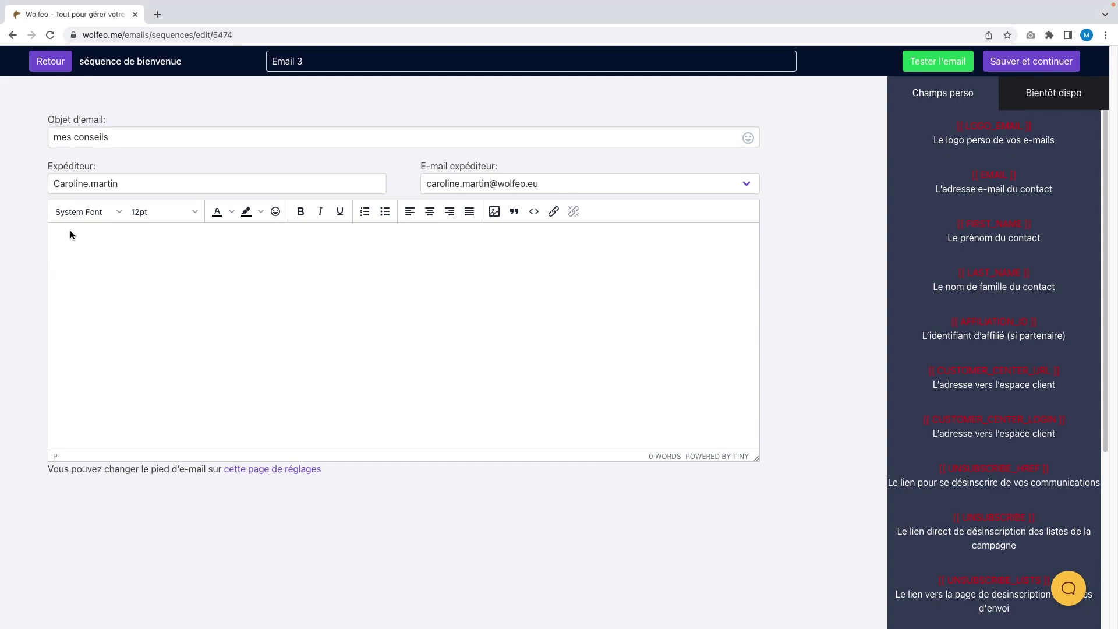
text(La semaine dernière je te partageai les équipements indispensables pour devenir un Barista compétent. Seulement voilà, le matériel ne fait pas tout ! C'est l'expérience gustative du client qui fera de toi un barista reconnu. Sur mon blog, je viens de partager mes meilleurs conseils de préparation du café pour une expérience hors du commun On y parle du ration café/eau, de la température de l'eau et du temps d'infusion... entre autres. Je t'invite à mettre ces conseils en pratique dès aujourd'hui (First Name) ! Je te dis à très vite,)
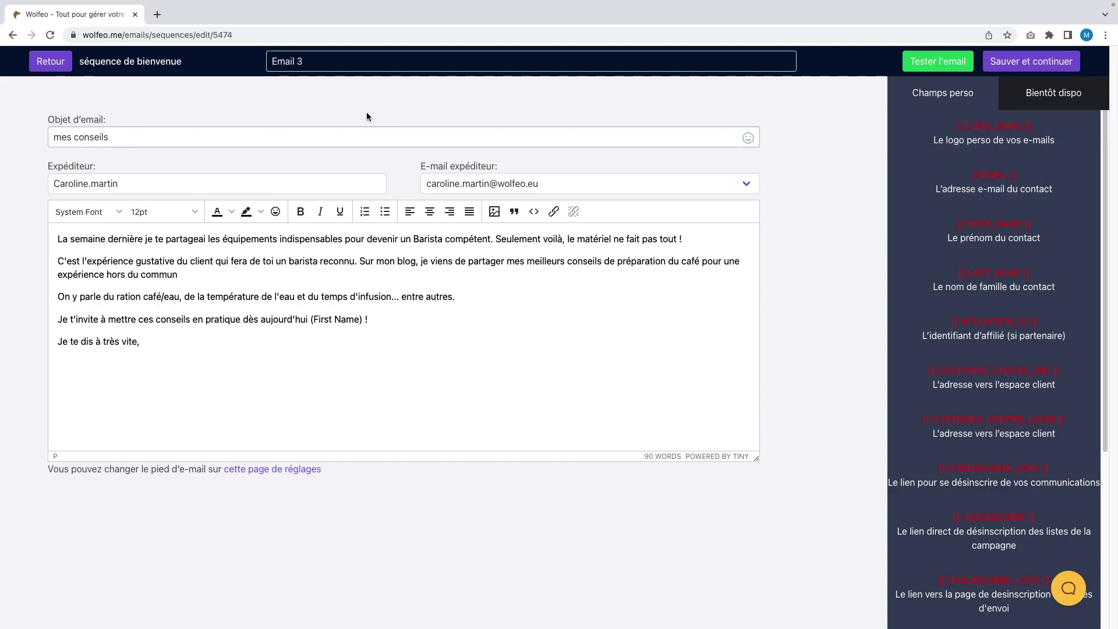
Save the email, activate the Email 3 step and save the sequence
click(1045, 64)
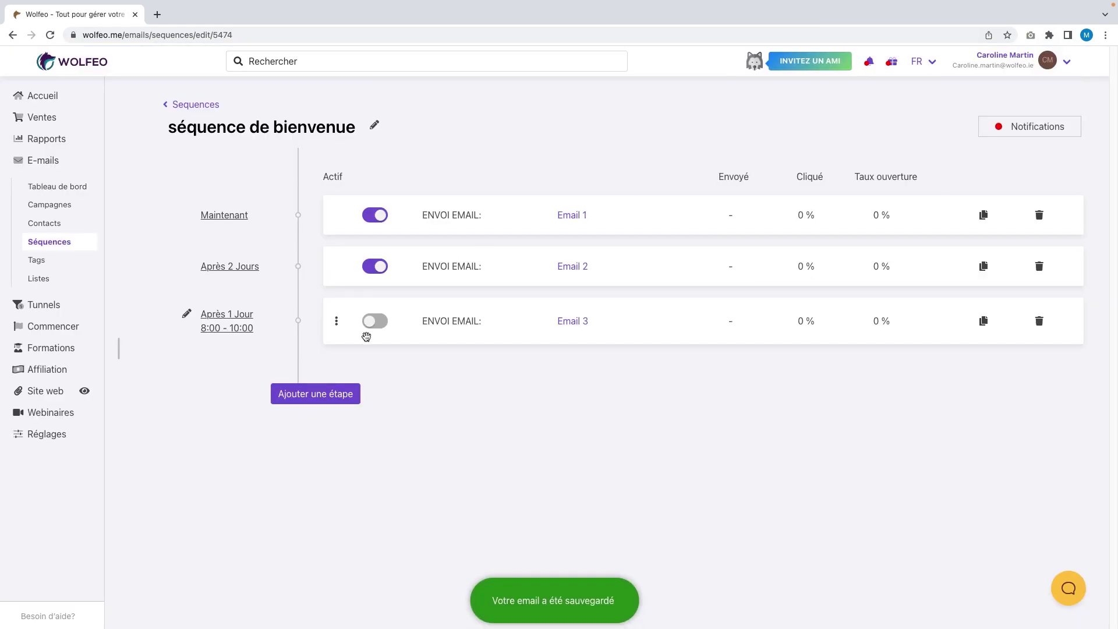
click(373, 320)
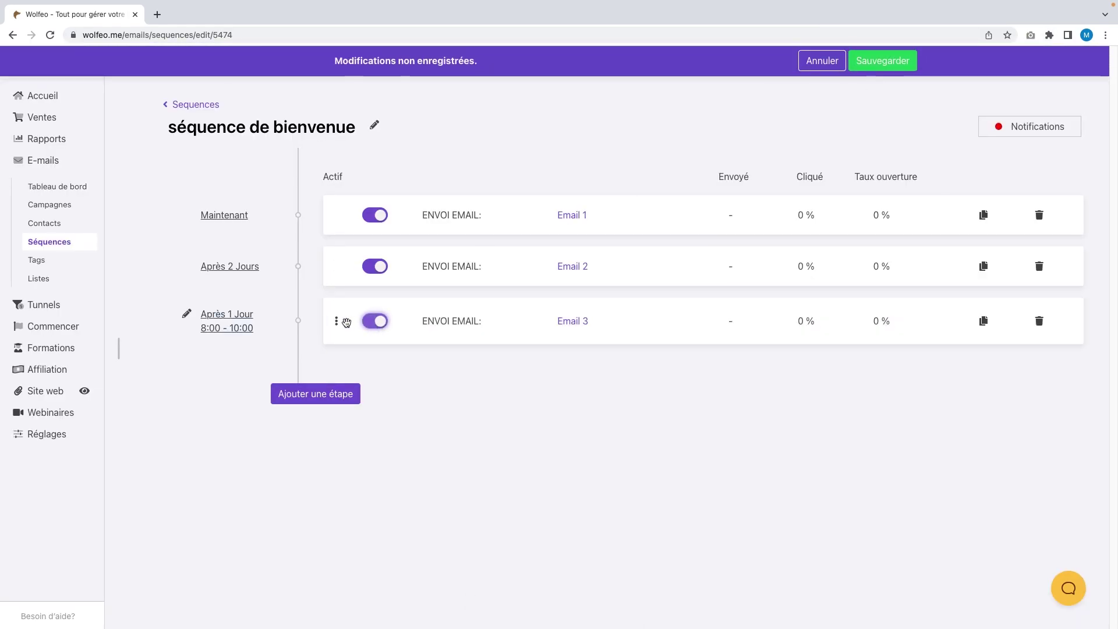
click(900, 65)
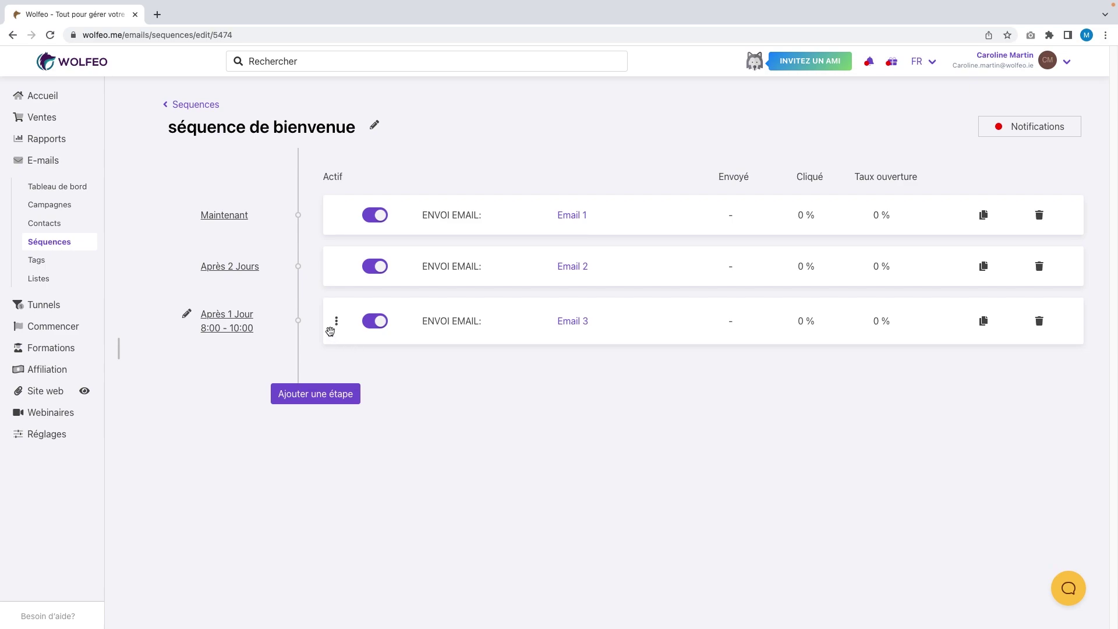
Move the Email 3 step above Email 2 and back, switching each of the two steps off and on again
drag(327, 325, 326, 260)
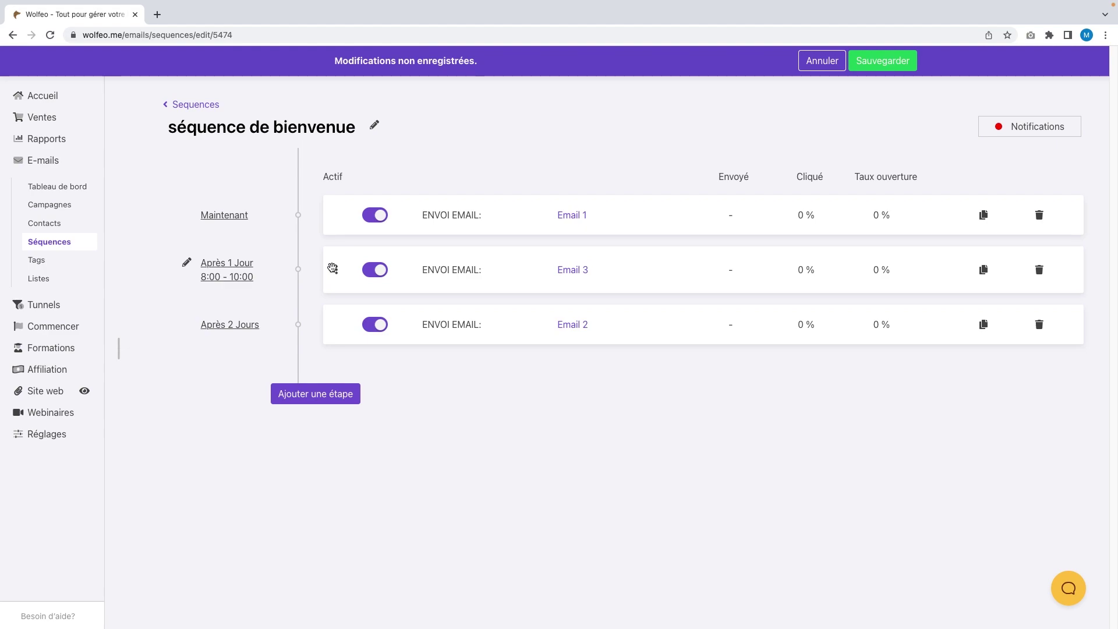
click(376, 284)
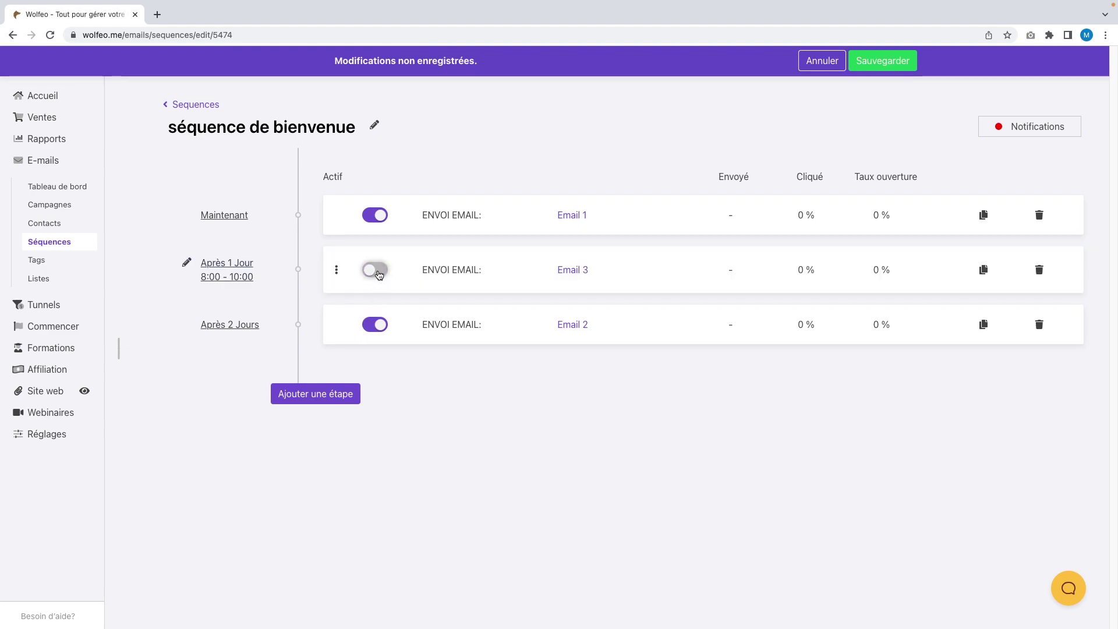
click(379, 273)
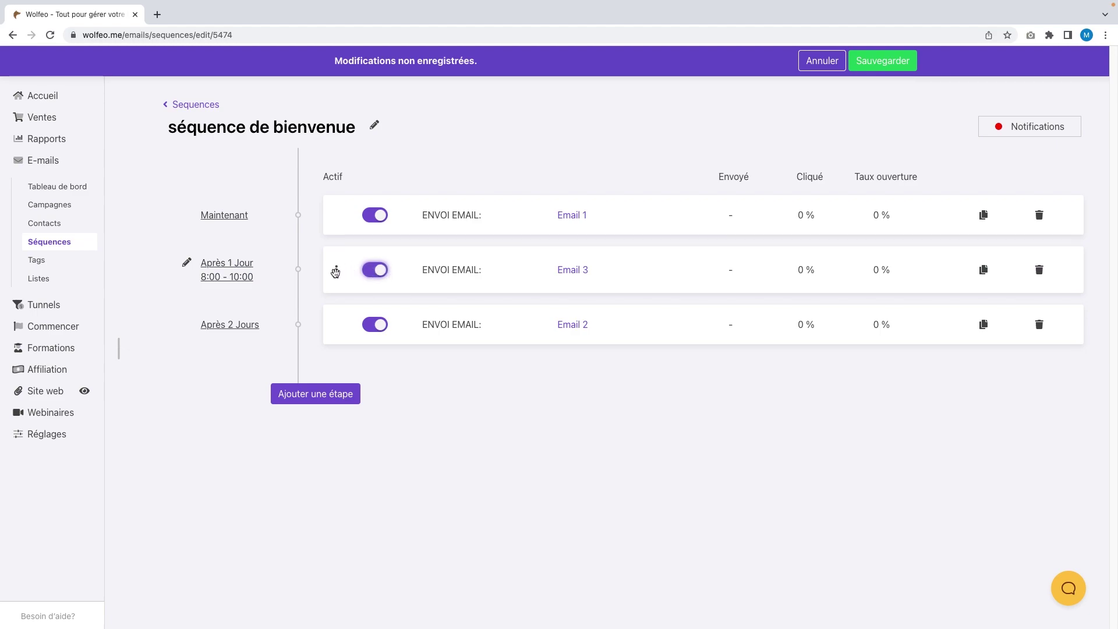
drag(335, 276, 325, 325)
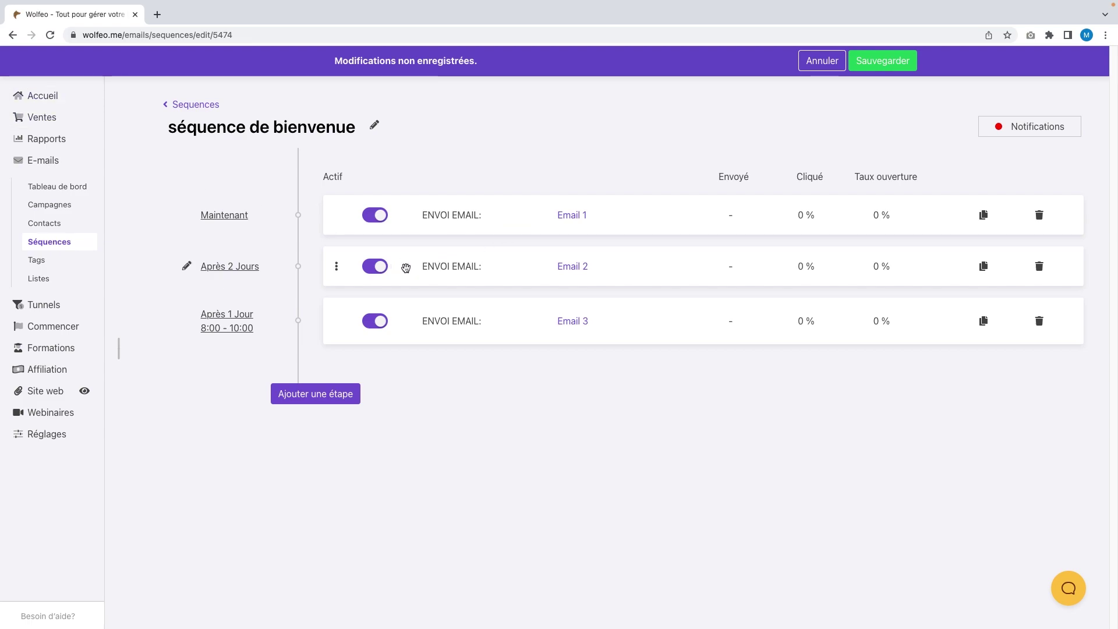
click(375, 268)
click(374, 268)
Move the Email 2 step below Email 3, restore the original order, and save the sequence, confirming the reorganisation
drag(335, 265, 362, 312)
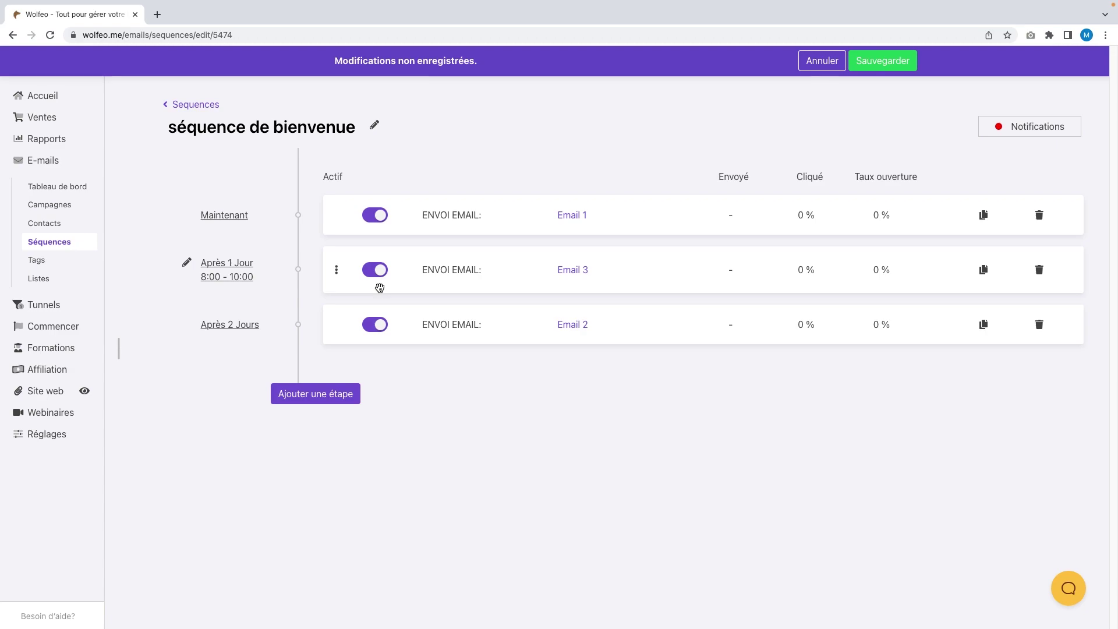
drag(337, 270, 340, 332)
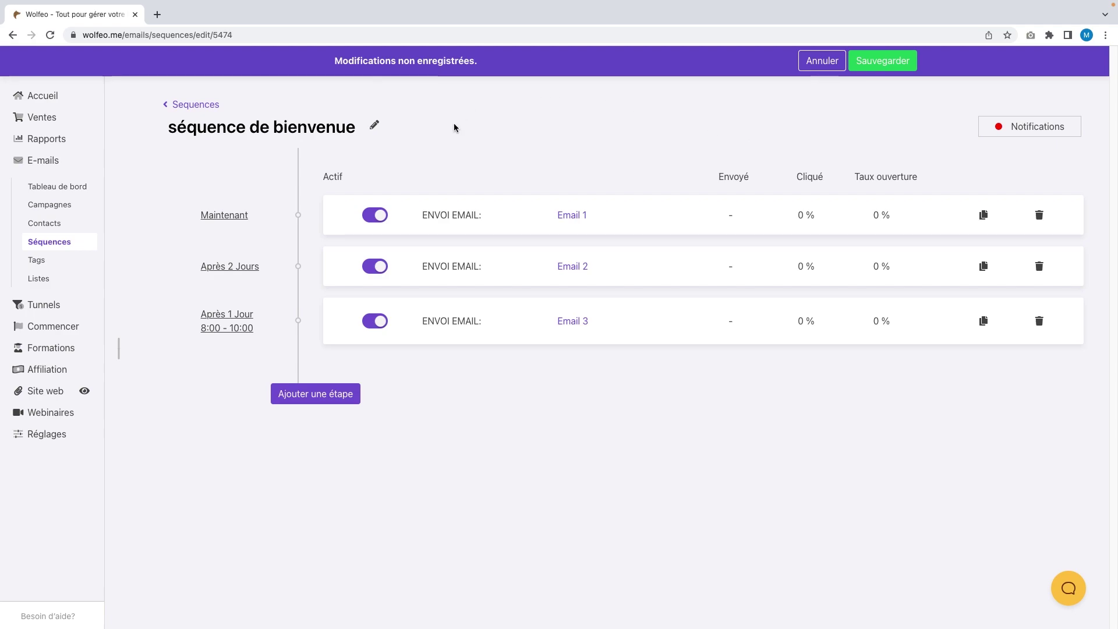
click(895, 64)
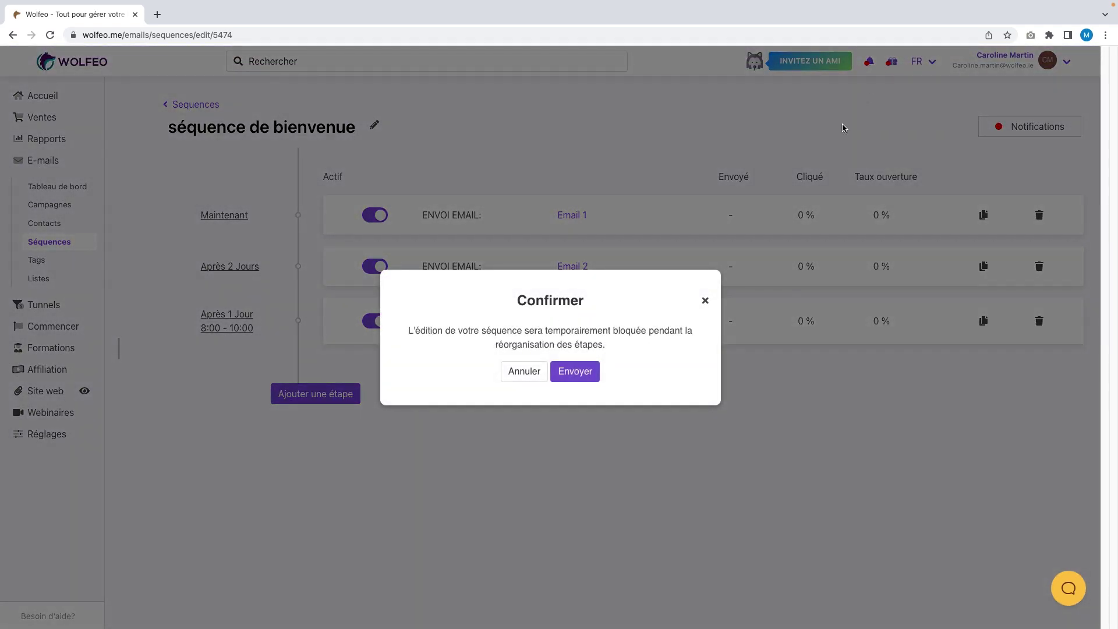
click(574, 370)
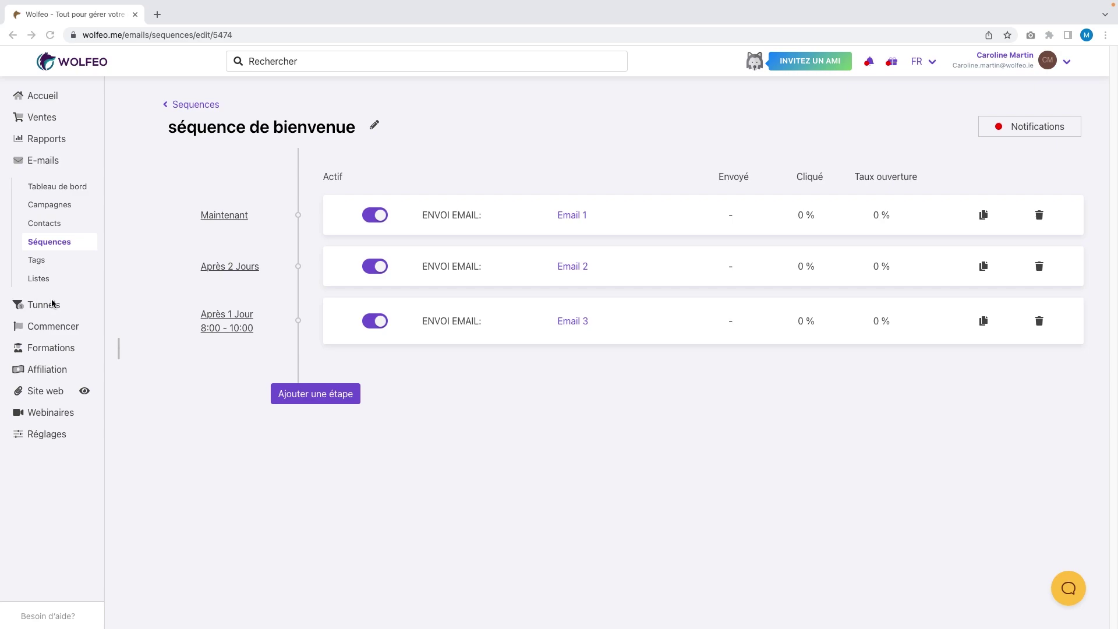
Open the Capture page of the "aimant - livre de recettes" funnel in the page editor
click(53, 306)
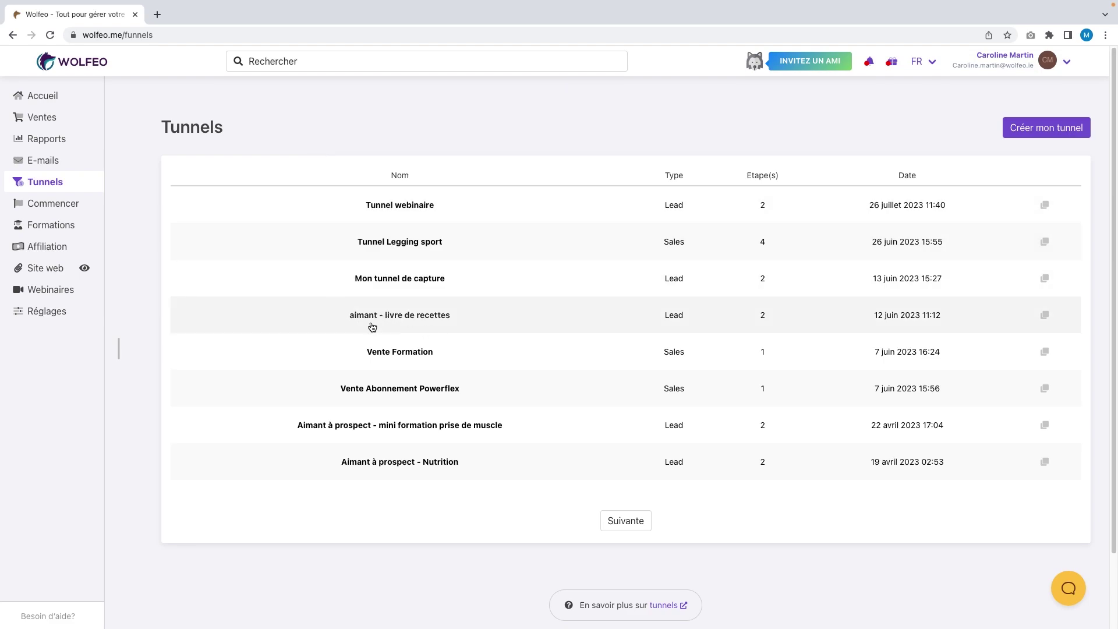
click(400, 320)
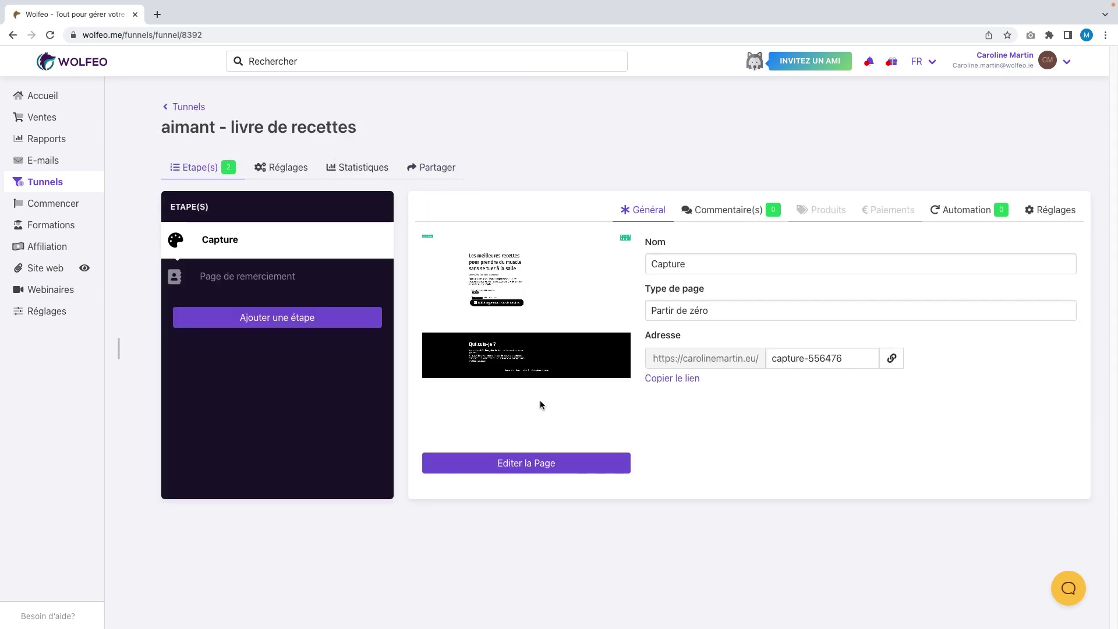
click(528, 464)
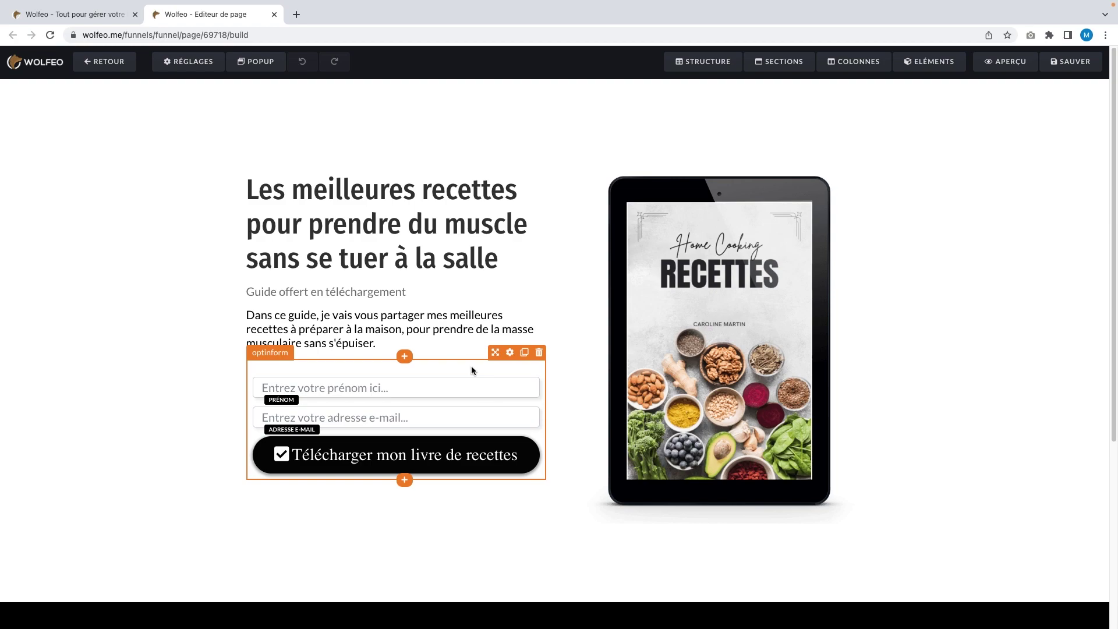
Add "séquence de bienvenue" to the sequences triggered by the capture page's opt-in form
click(510, 353)
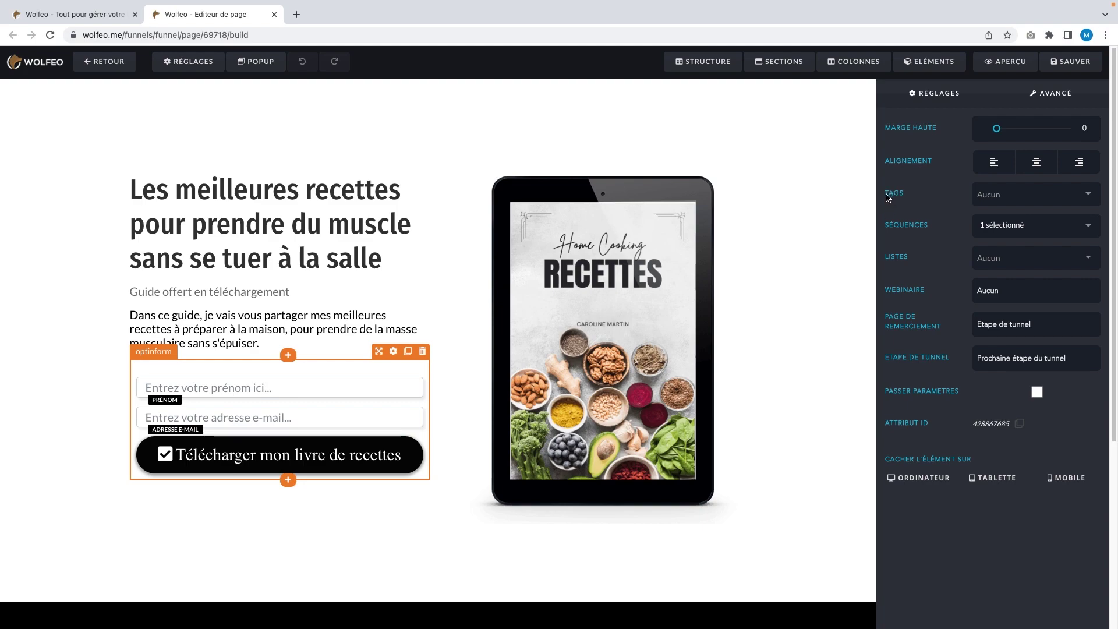
drag(884, 226, 935, 228)
click(1065, 229)
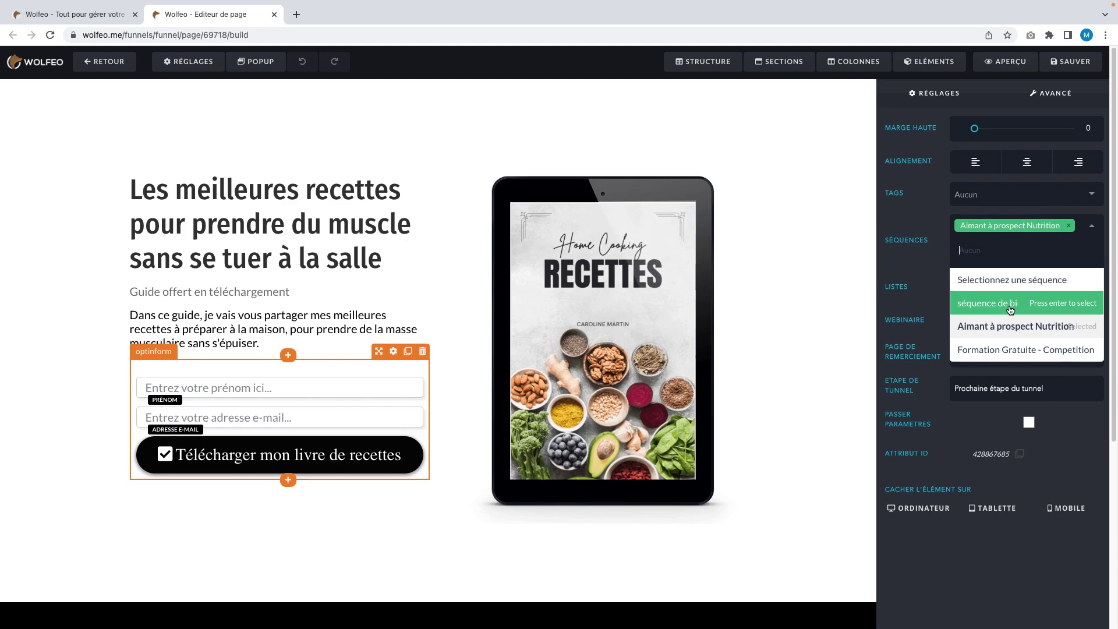
click(978, 312)
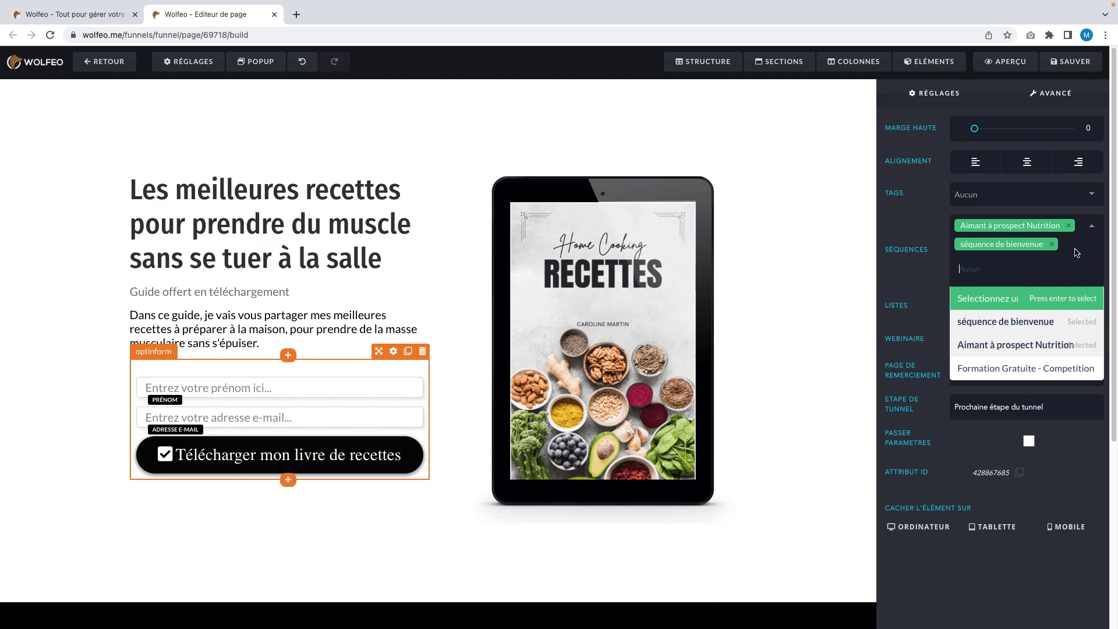